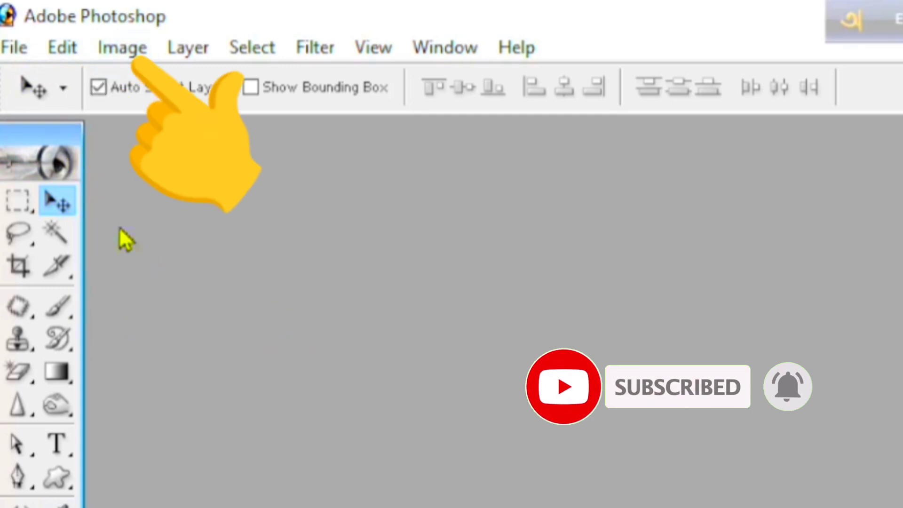
pyautogui.click(17, 60)
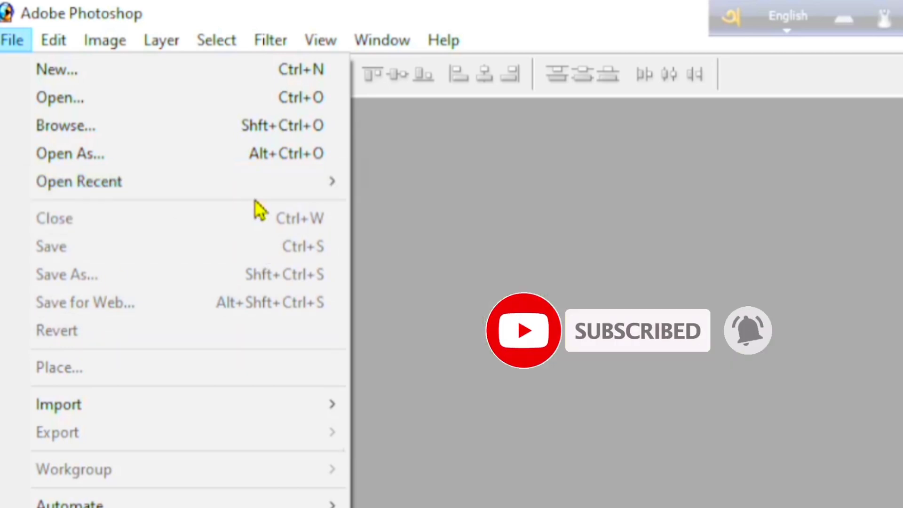
pyautogui.click(484, 247)
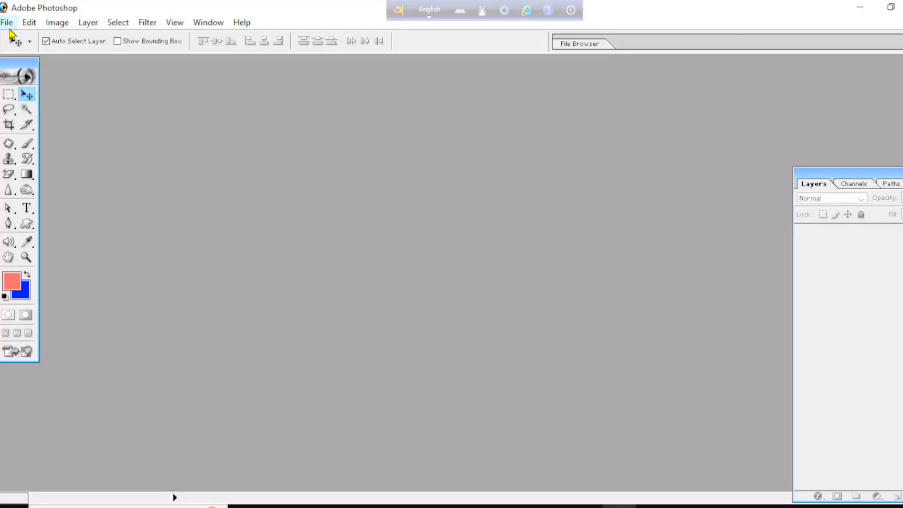
pyautogui.click(9, 29)
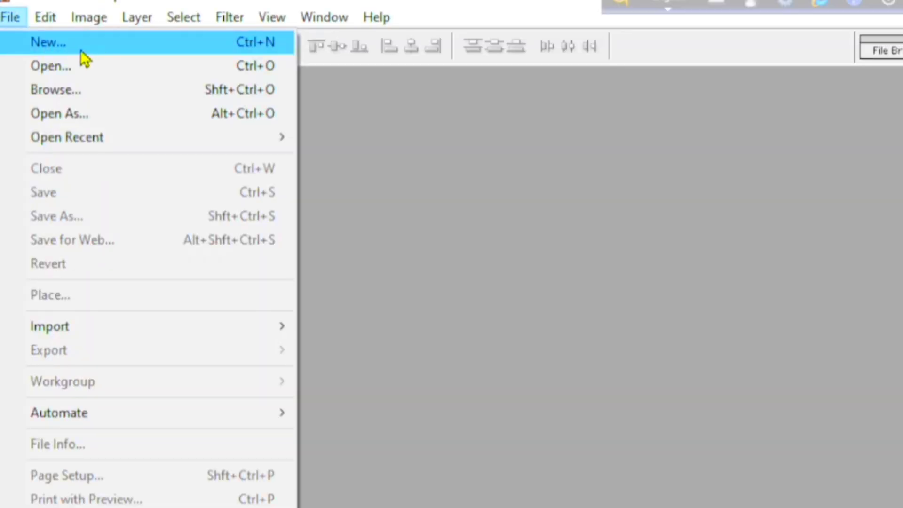
pyautogui.click(85, 58)
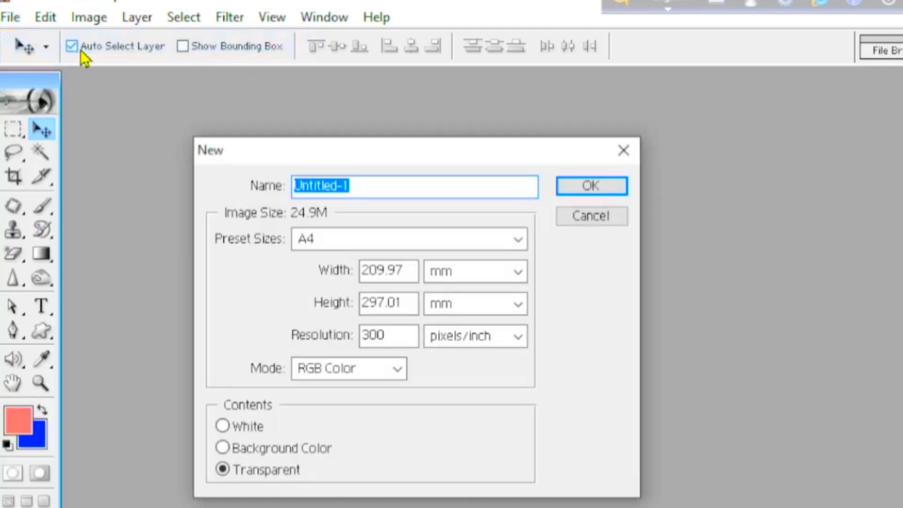
pyautogui.moveTo(238, 151); pyautogui.dragTo(289, 155)
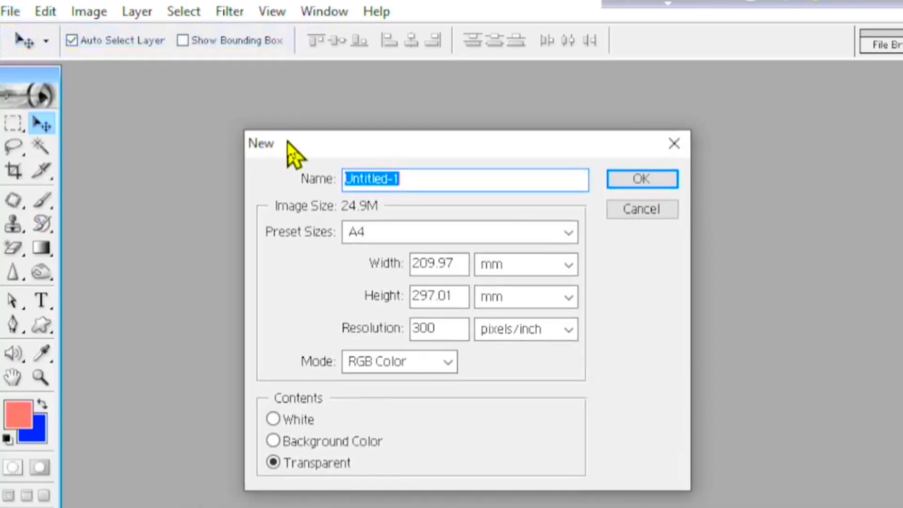
pyautogui.moveTo(287, 119)
pyautogui.mouseDown()
pyautogui.moveTo(324, 118)
pyautogui.moveTo(289, 115)
pyautogui.mouseUp()
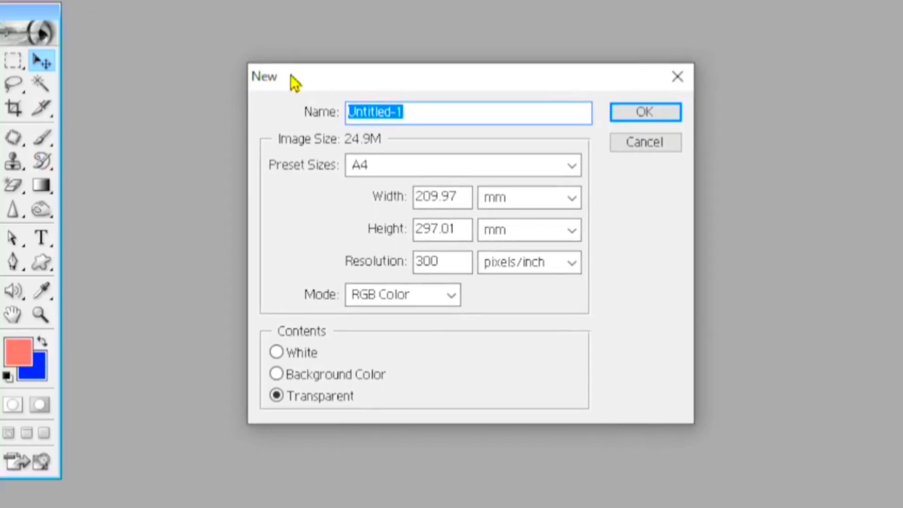
pyautogui.click(678, 84)
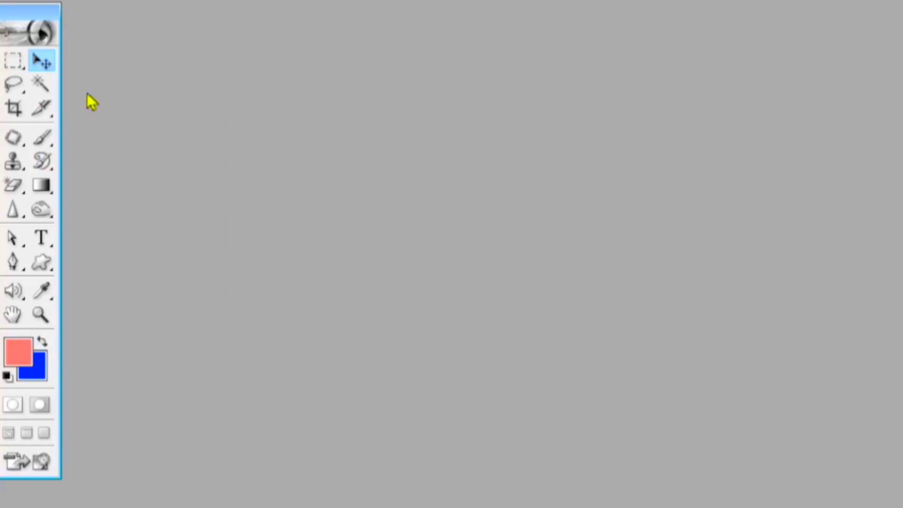
# Start a new document named "ss" and choose the Custom preset size
pyautogui.click(8, 7)
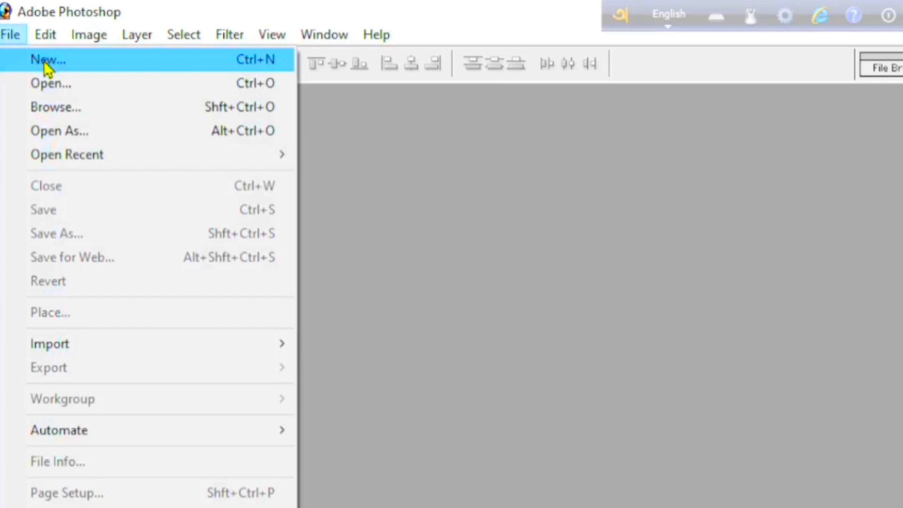
pyautogui.click(47, 68)
pyautogui.moveTo(292, 161); pyautogui.dragTo(313, 152)
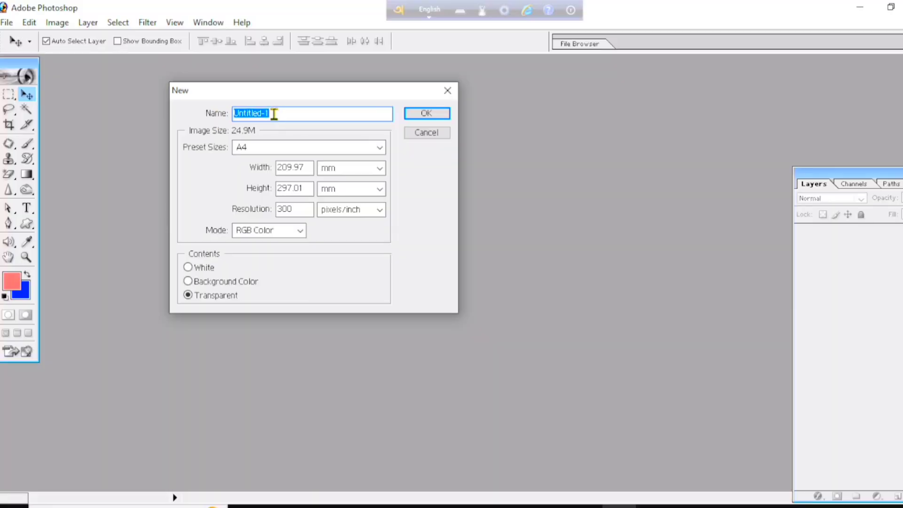
pyautogui.write('ss')
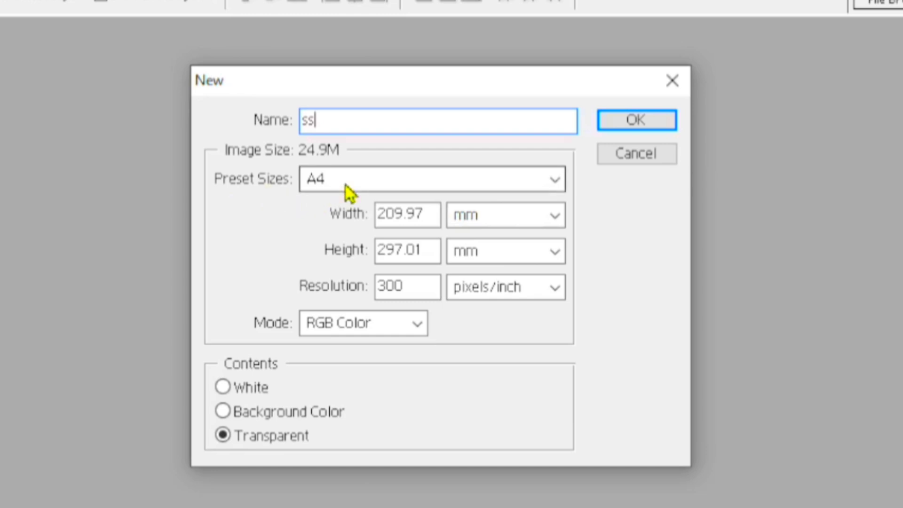
pyautogui.click(375, 188)
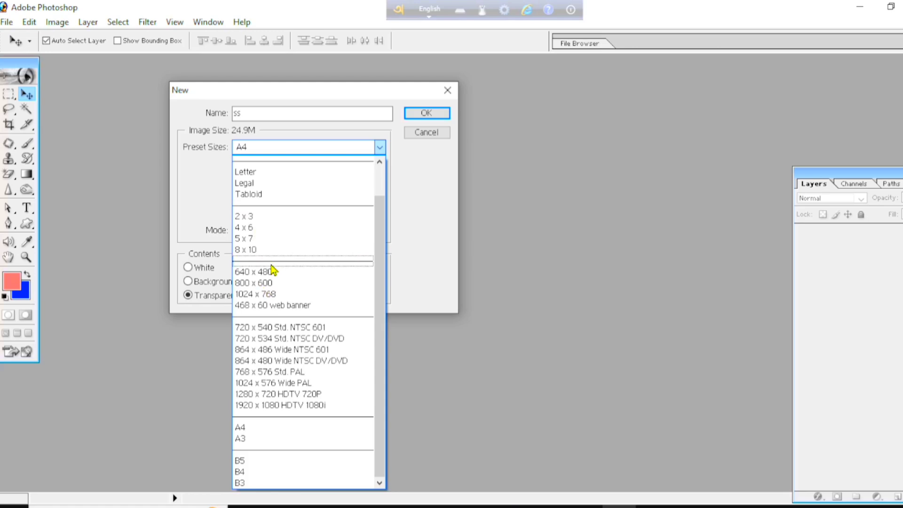
pyautogui.scroll(3, 278, 278)
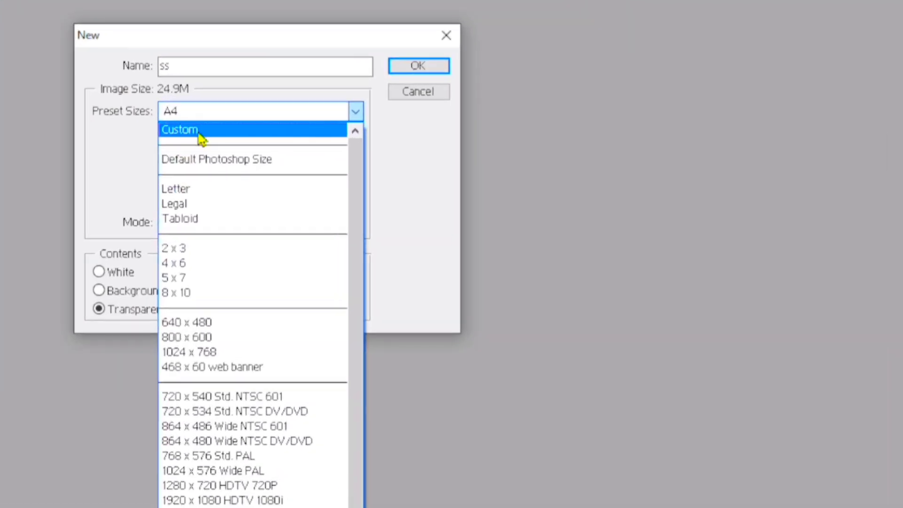
pyautogui.click(201, 131)
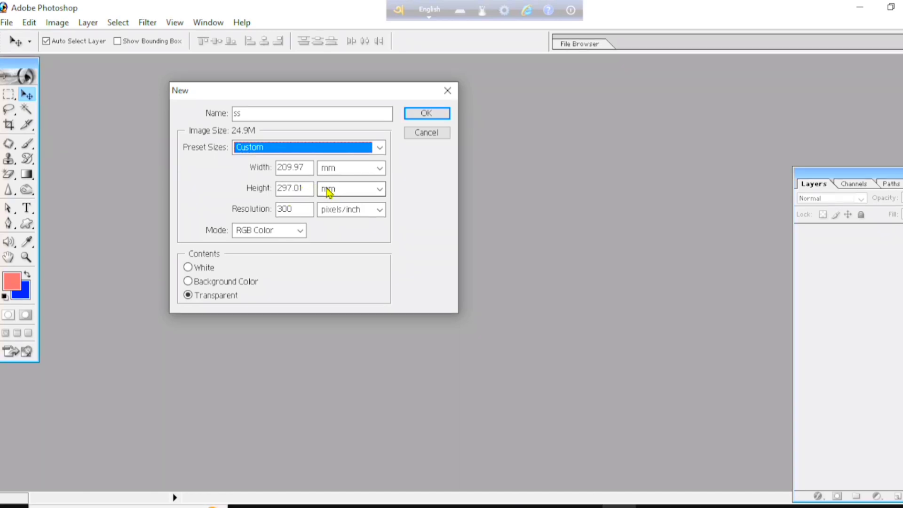
# Set the new document's size to 4 inches wide and 6 inches high
pyautogui.click(308, 171)
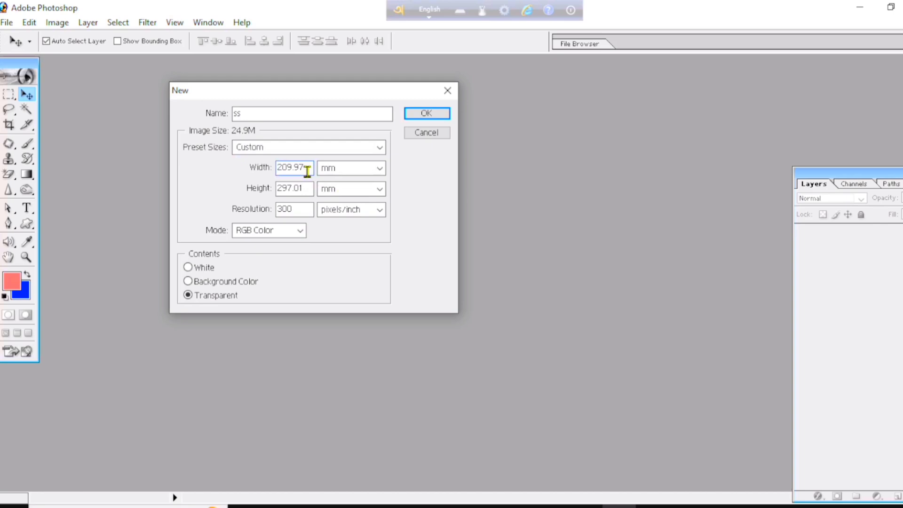
pyautogui.press('BackSpace')
pyautogui.press('BackSpace')
pyautogui.press('BackSpace')
pyautogui.press('BackSpace')
pyautogui.press('BackSpace')
pyautogui.press('BackSpace')
pyautogui.write('4')
pyautogui.click(301, 188)
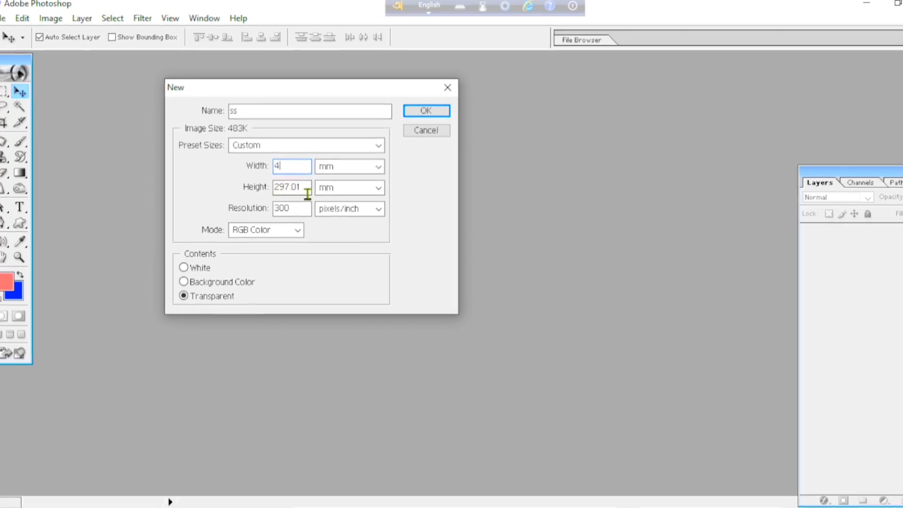
pyautogui.press('BackSpace')
pyautogui.press('BackSpace')
pyautogui.press('BackSpace')
pyautogui.press('BackSpace')
pyautogui.press('BackSpace')
pyautogui.press('BackSpace')
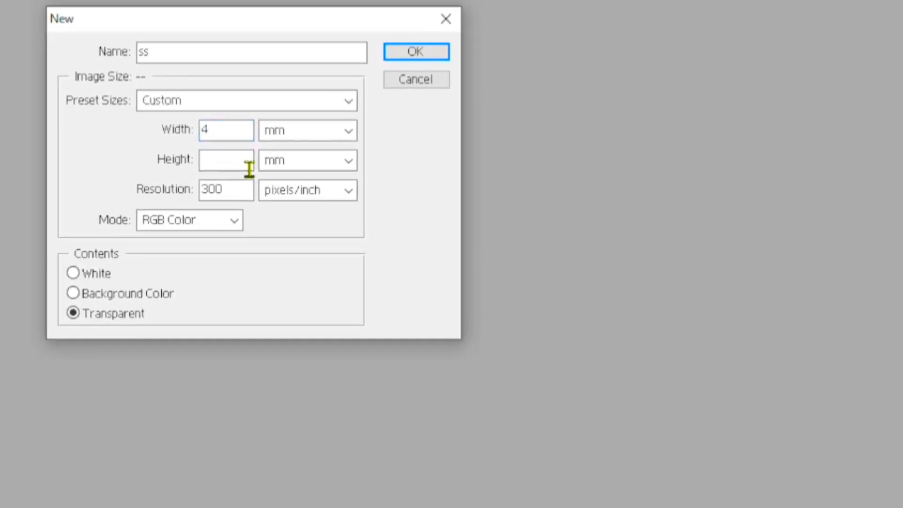
pyautogui.write('6')
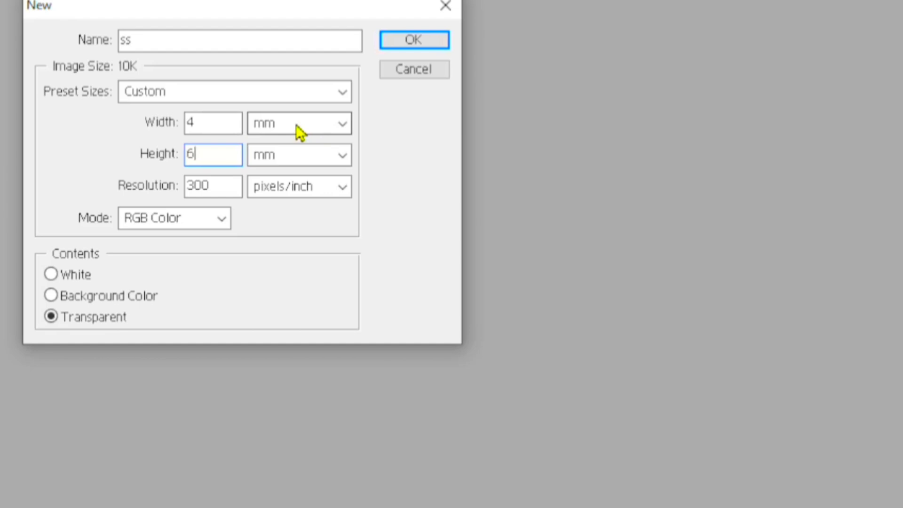
pyautogui.click(280, 125)
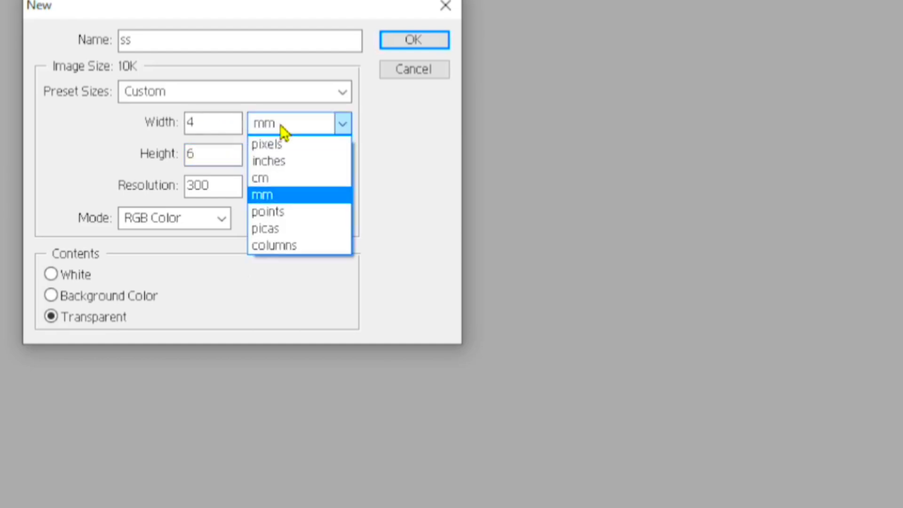
pyautogui.click(288, 162)
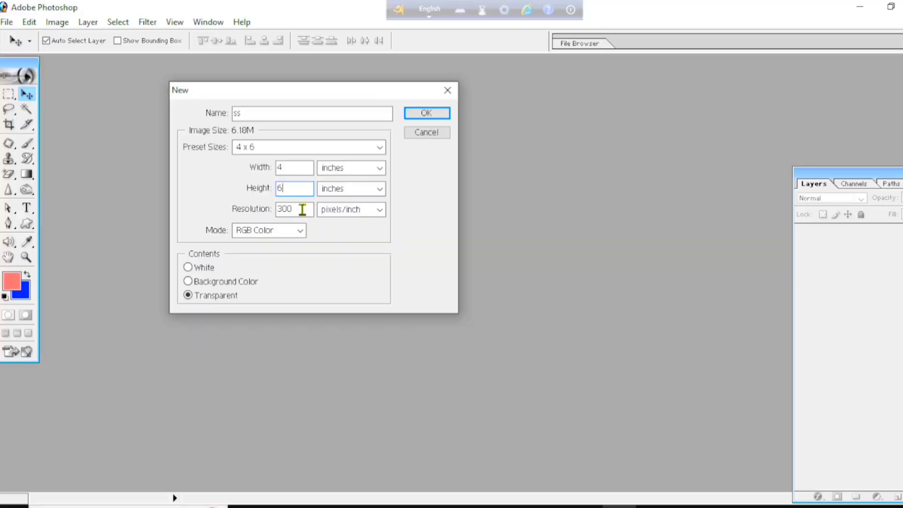
# Choose pixels/inch as the resolution unit and RGB Color as the document's color mode
pyautogui.click(302, 210)
pyautogui.click(336, 213)
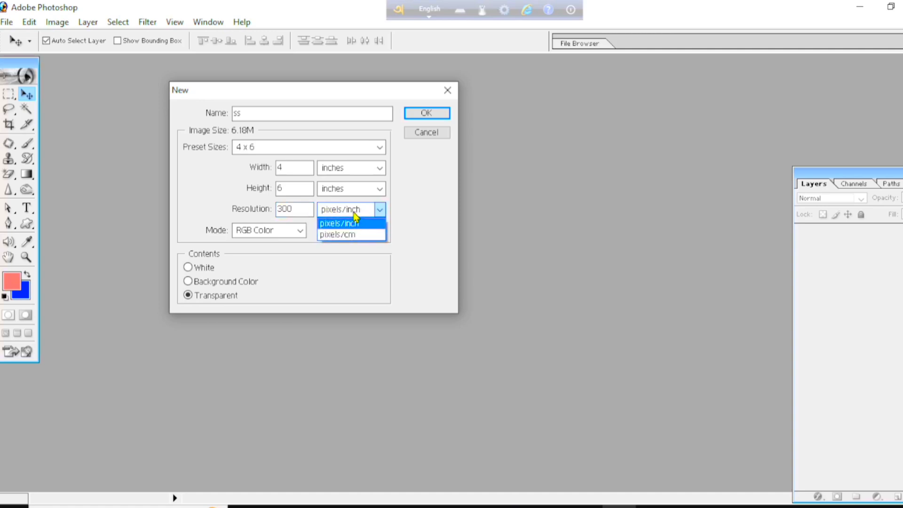
pyautogui.click(353, 217)
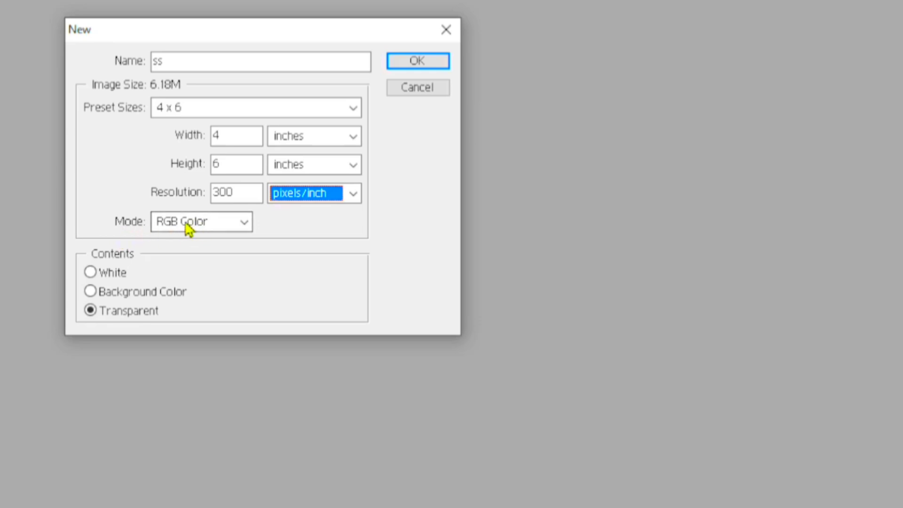
pyautogui.click(189, 229)
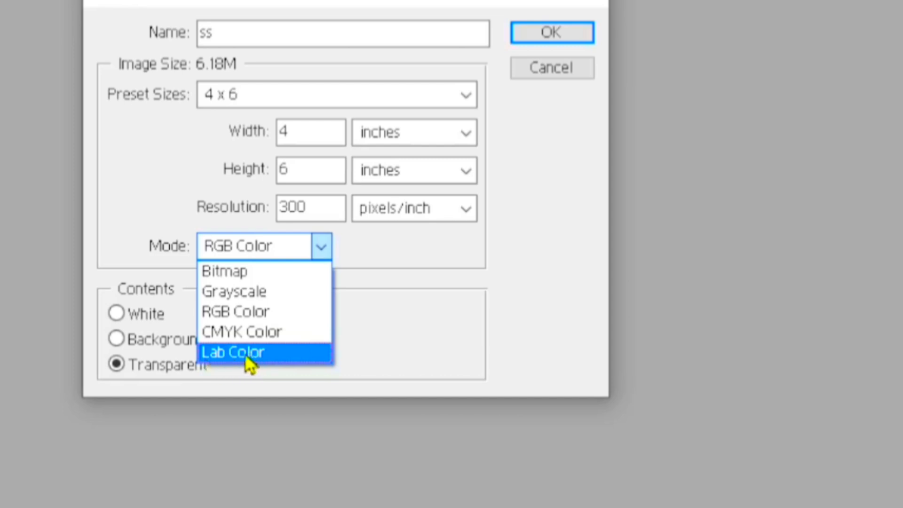
pyautogui.click(268, 250)
pyautogui.click(271, 250)
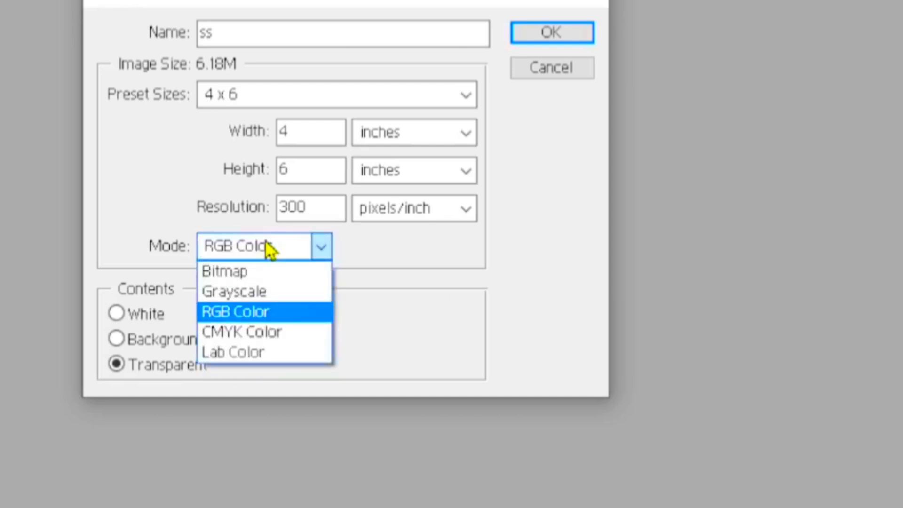
pyautogui.click(258, 320)
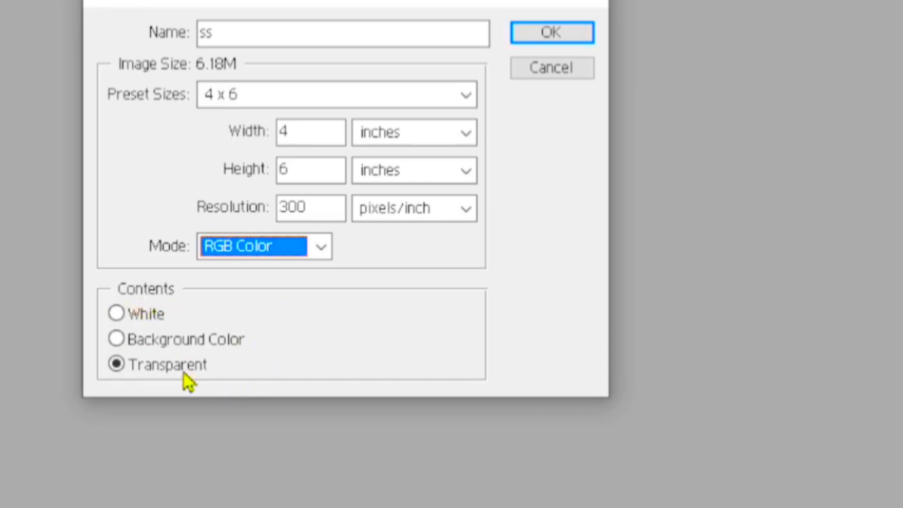
# Create the "ss" document with White contents and close it after viewing the blank canvas
pyautogui.click(116, 322)
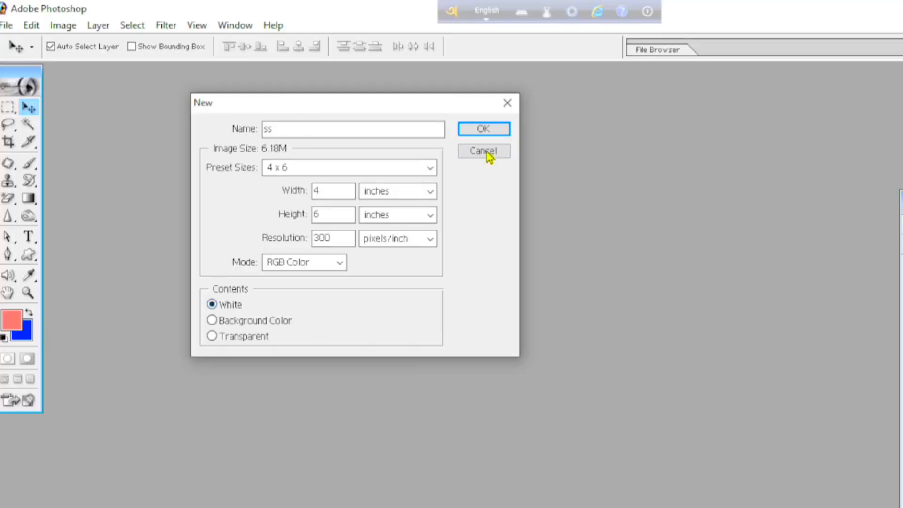
pyautogui.click(554, 36)
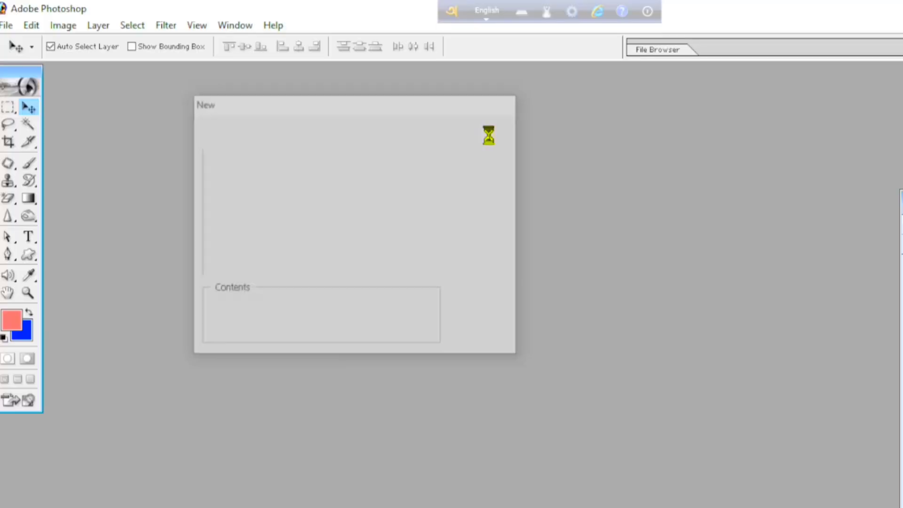
pyautogui.moveTo(172, 82); pyautogui.dragTo(347, 122)
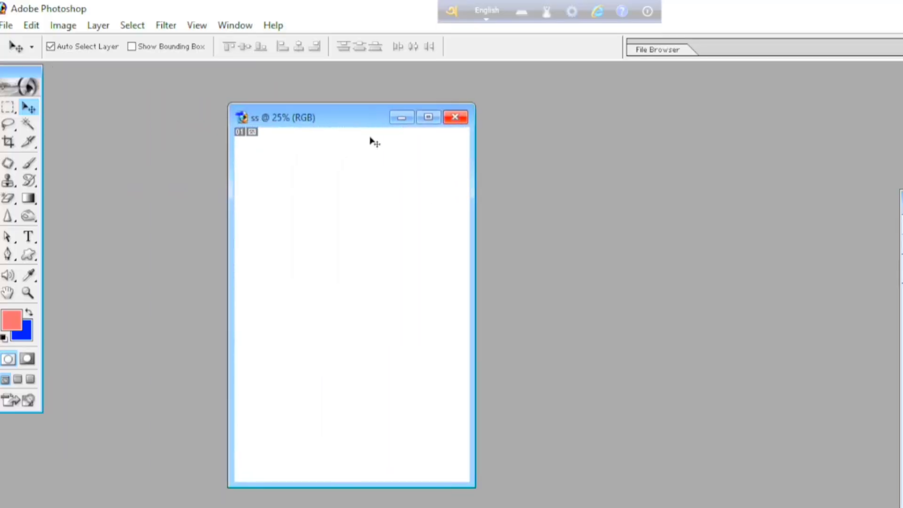
pyautogui.click(455, 117)
# Create a new 4 x 6 inch document filled with the background color and close it after viewing
pyautogui.click(6, 24)
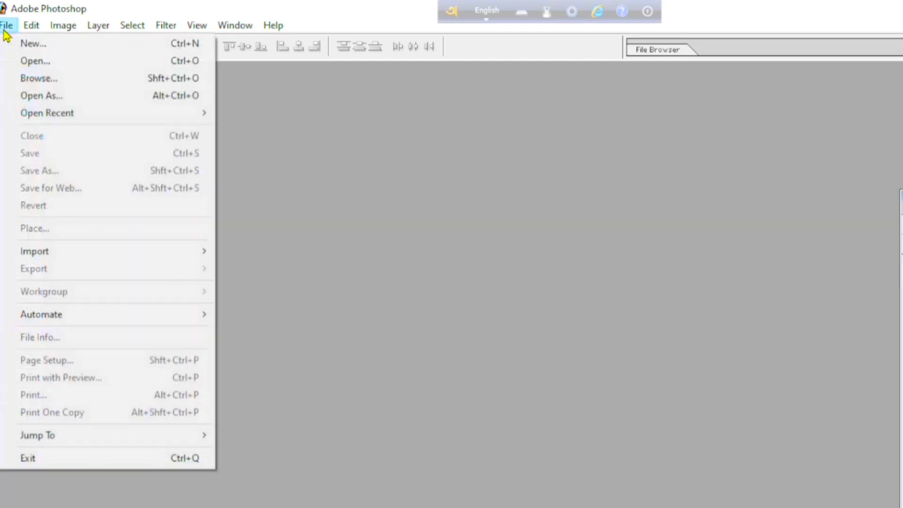
pyautogui.click(22, 51)
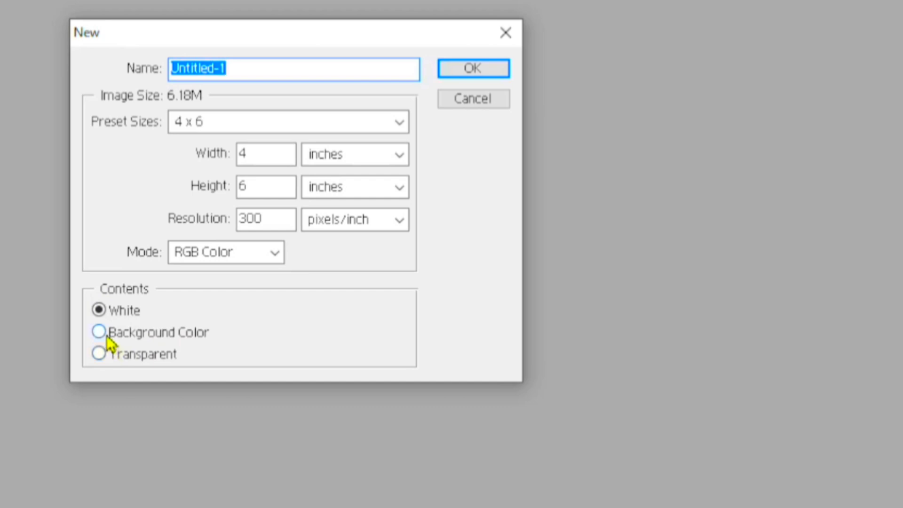
pyautogui.click(107, 333)
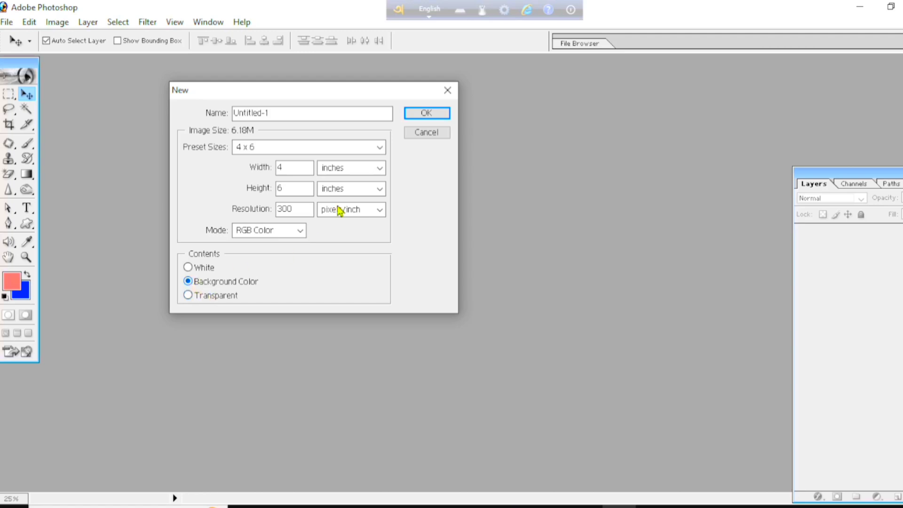
pyautogui.click(426, 114)
pyautogui.moveTo(165, 77); pyautogui.dragTo(327, 102)
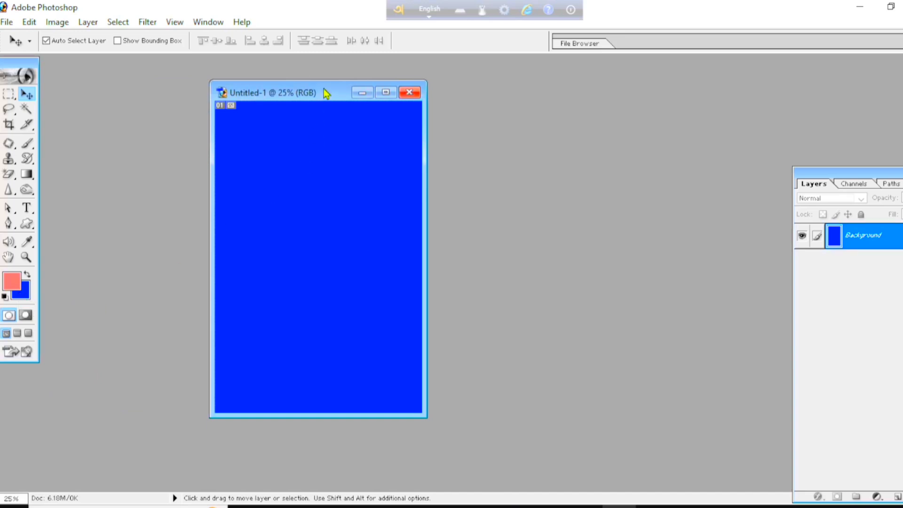
pyautogui.moveTo(326, 91); pyautogui.dragTo(335, 91)
pyautogui.click(418, 92)
# Create a new 4 x 6 inch RGB document at 300 pixels/inch with Transparent contents
pyautogui.click(7, 21)
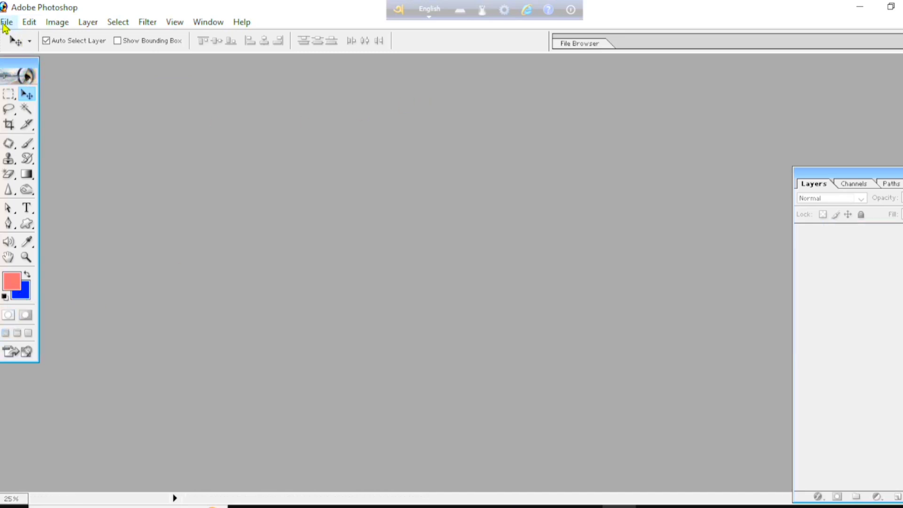
pyautogui.click(14, 38)
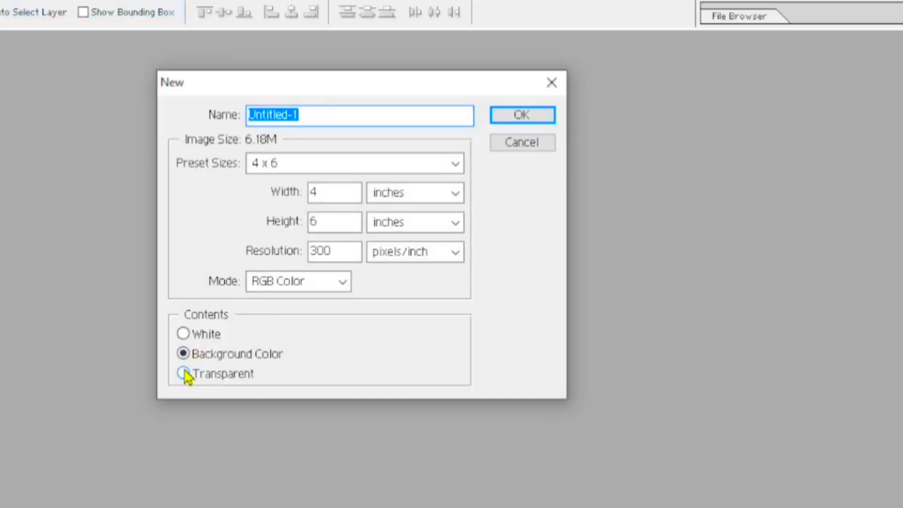
pyautogui.click(187, 296)
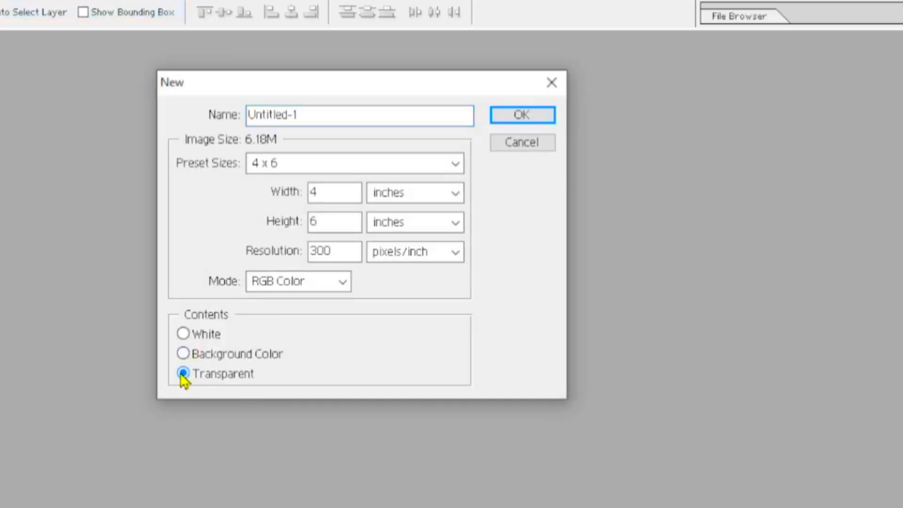
pyautogui.click(541, 119)
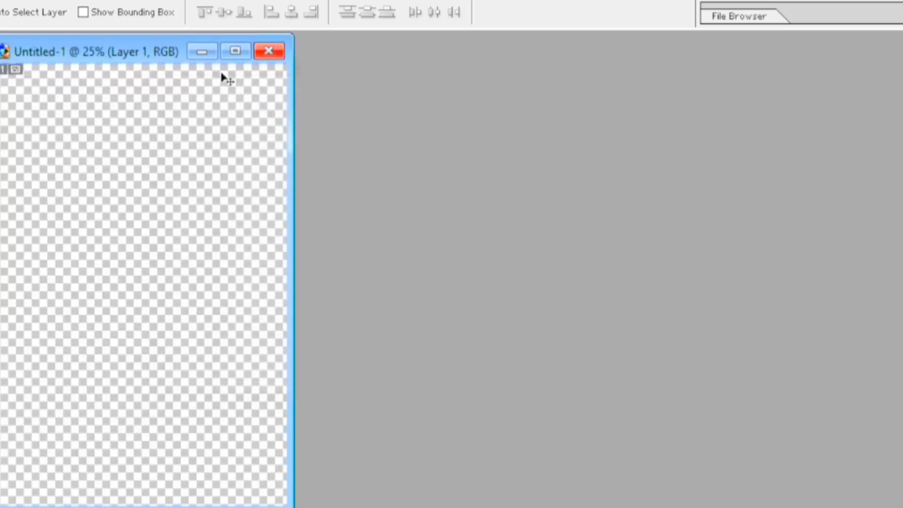
# Move the transparent document's window beside the toolbox and select its entire canvas with the Magic Wand tool
pyautogui.moveTo(143, 55); pyautogui.dragTo(358, 70)
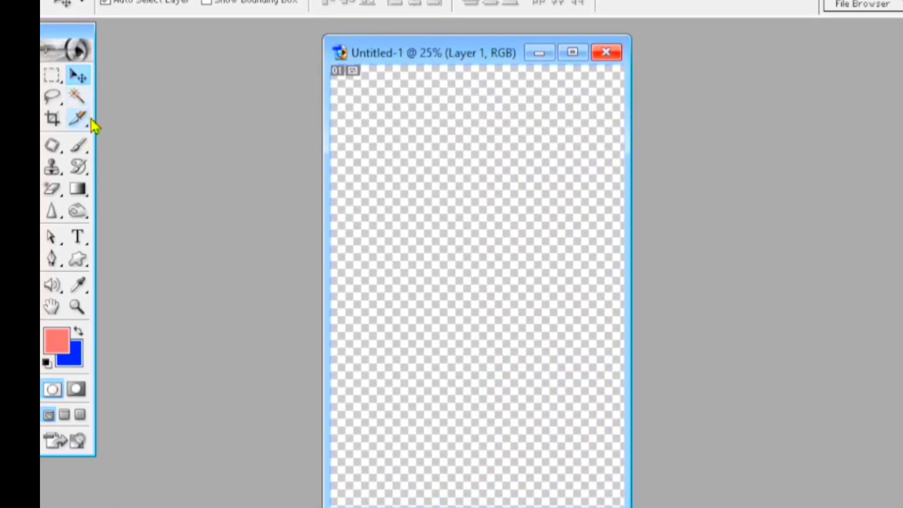
pyautogui.click(75, 102)
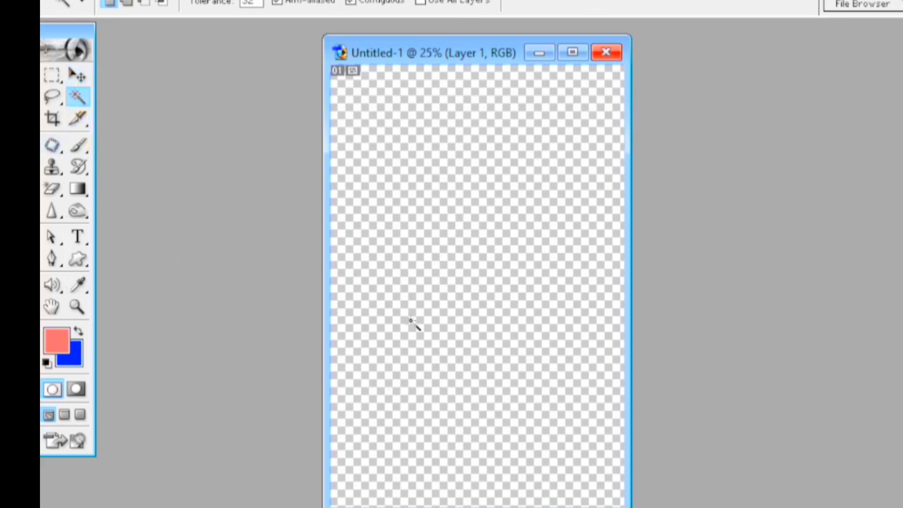
pyautogui.click(490, 261)
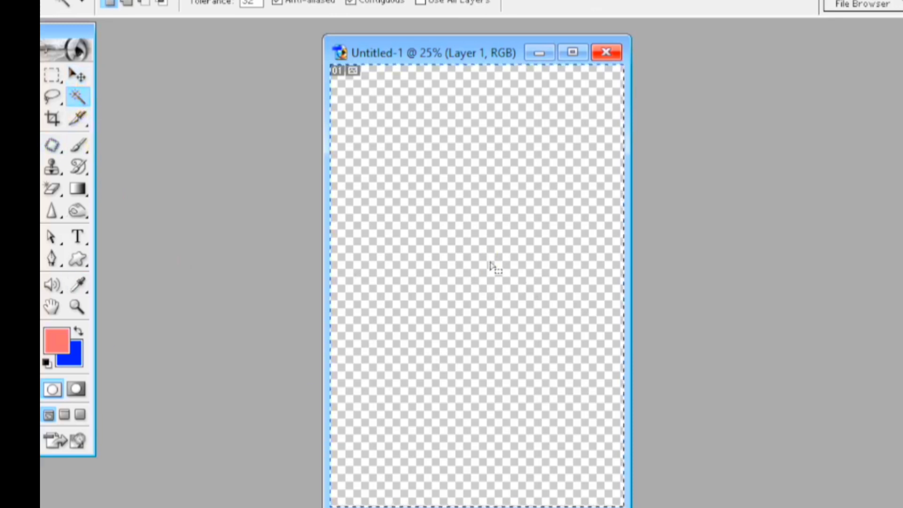
# Set the background color to bright magenta and fill the selected canvas with it
pyautogui.click(72, 368)
pyautogui.moveTo(389, 302); pyautogui.dragTo(389, 272)
pyautogui.click(366, 218)
pyautogui.moveTo(366, 217); pyautogui.dragTo(380, 215)
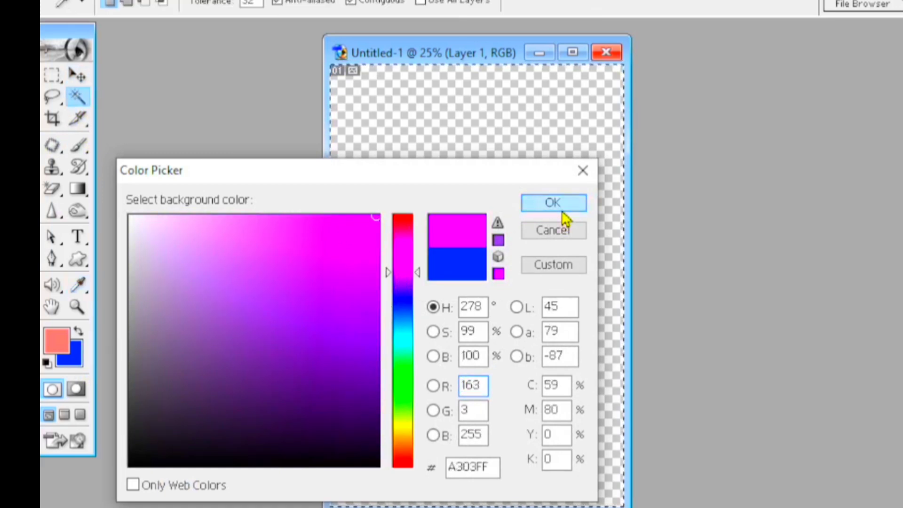
pyautogui.click(559, 206)
pyautogui.hotkey('ctrl', 'BackSpace')
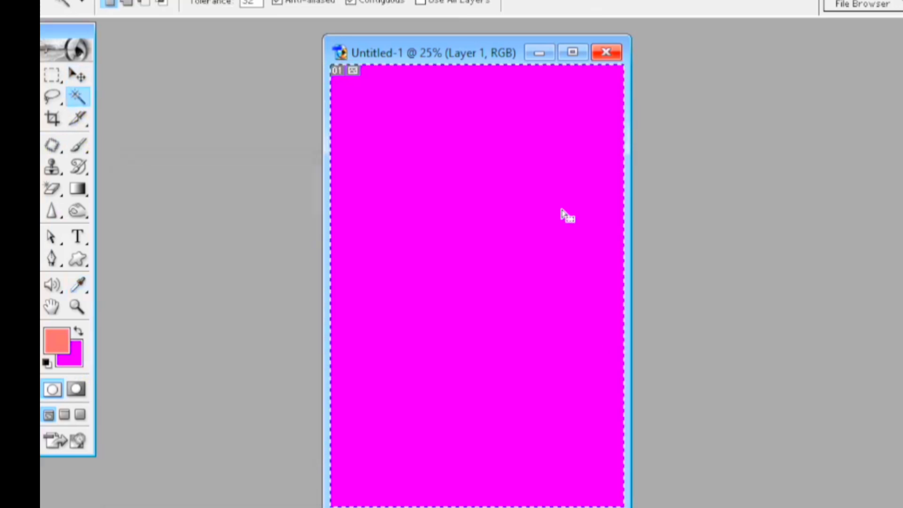
# Close the magenta document, choose White contents for another new document and dismiss that setup without creating it
pyautogui.click(605, 52)
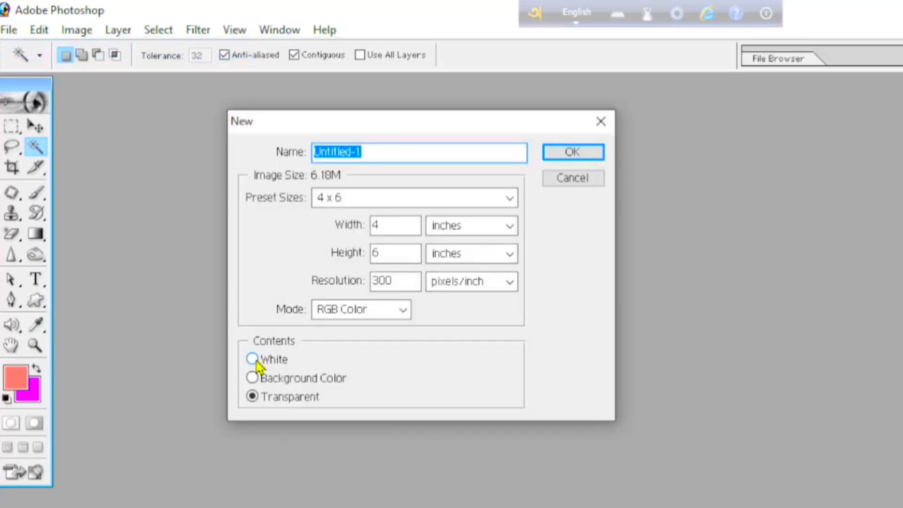
pyautogui.click(252, 359)
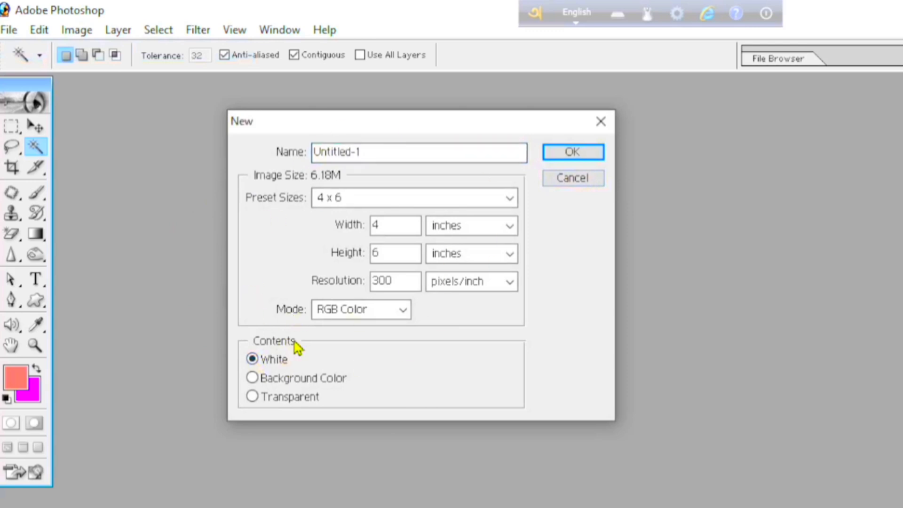
pyautogui.click(575, 177)
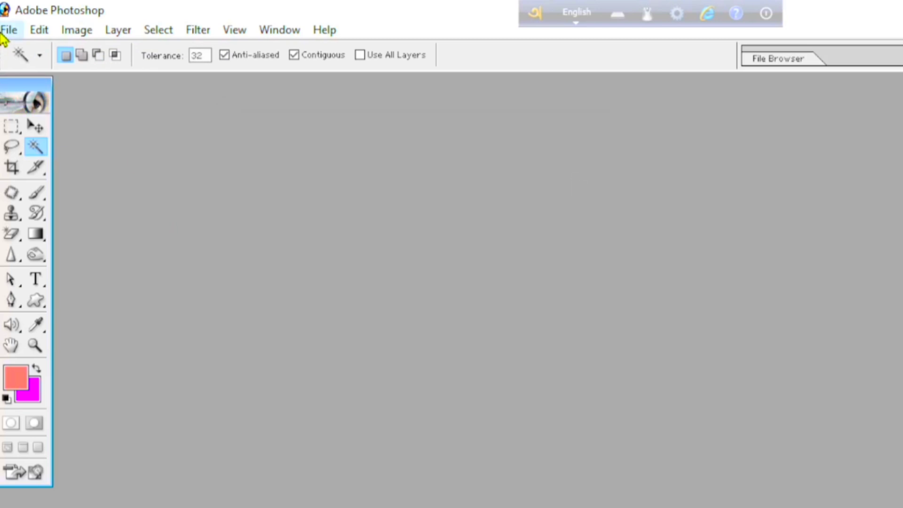
# Open the image ai-generated-8387960_1280 from the Downloads folder and move its window toward the middle of the workspace
pyautogui.click(8, 30)
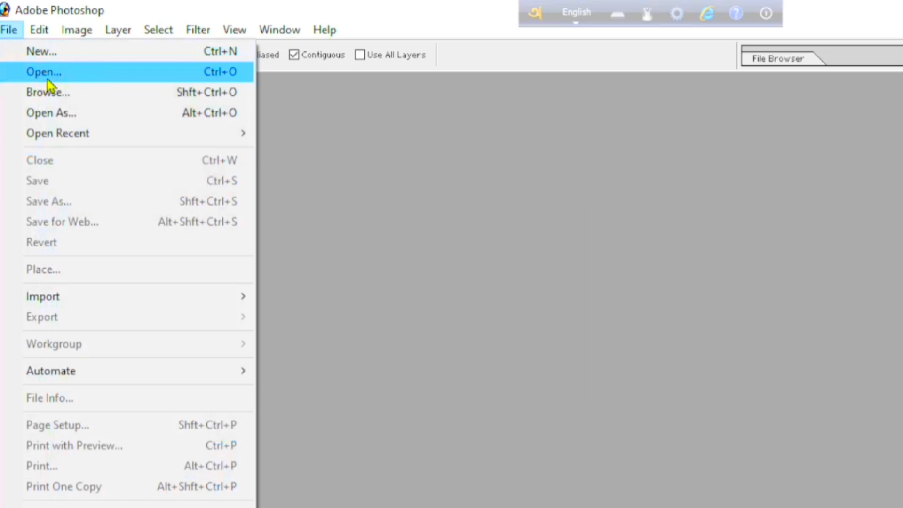
pyautogui.click(63, 79)
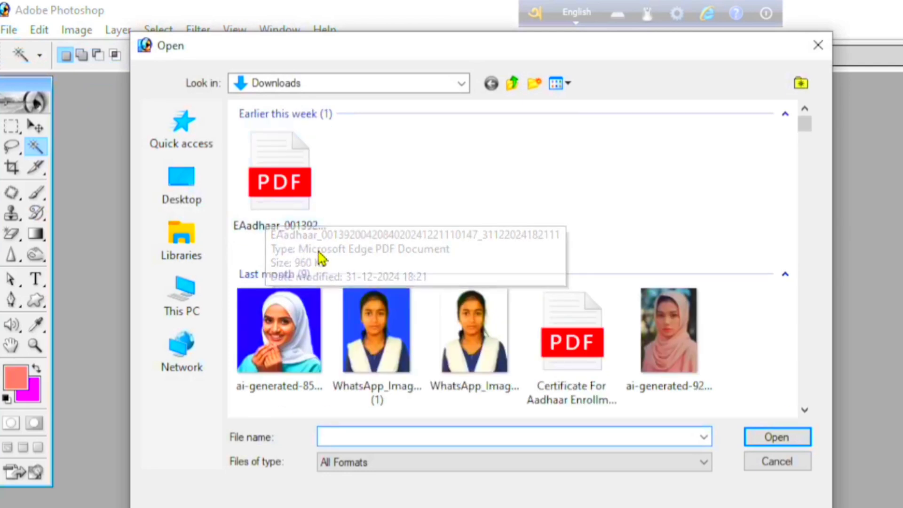
pyautogui.scroll(-3, 320, 258)
pyautogui.scroll(-3, 319, 258)
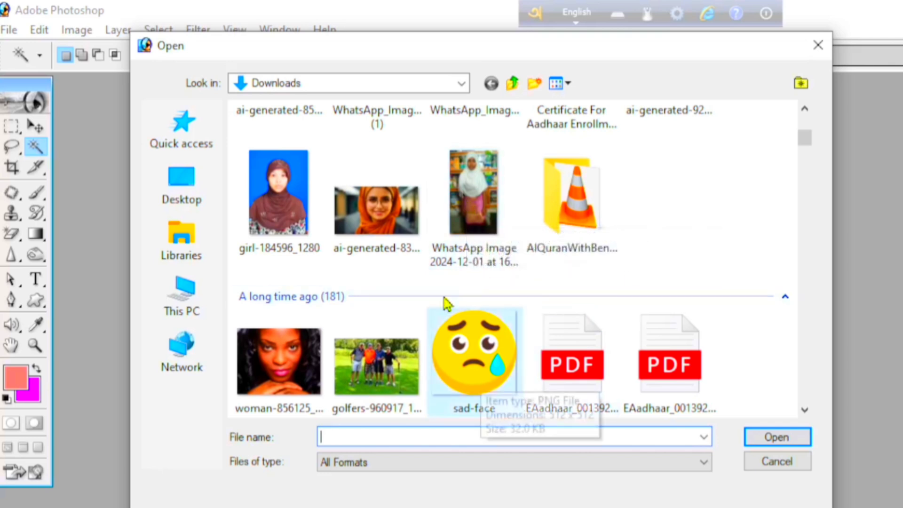
pyautogui.click(470, 235)
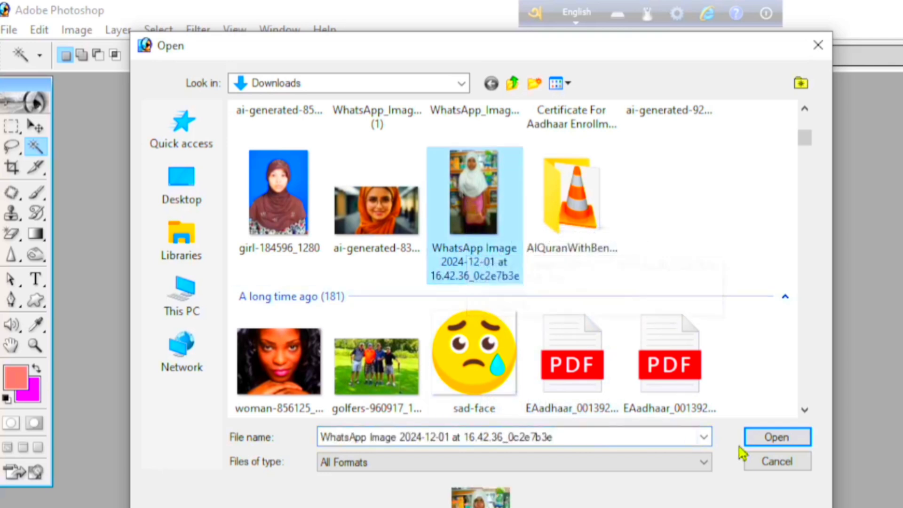
pyautogui.click(416, 217)
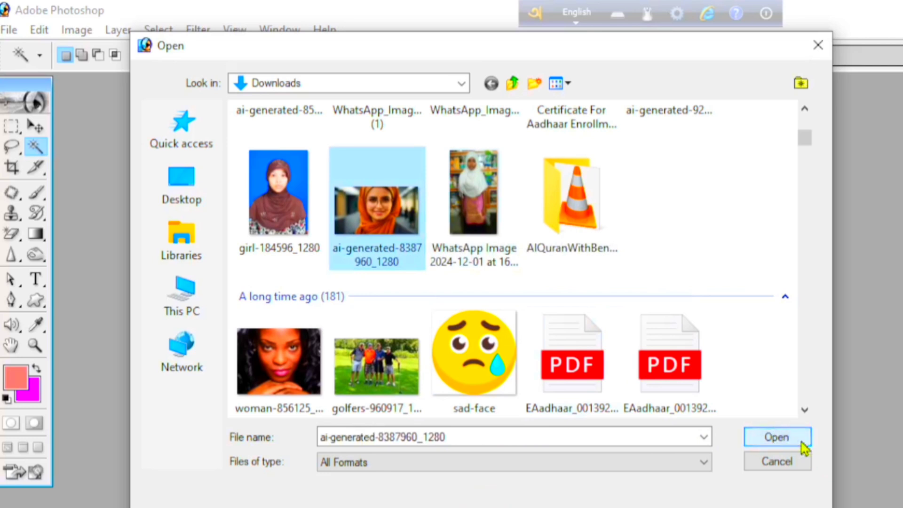
pyautogui.click(777, 439)
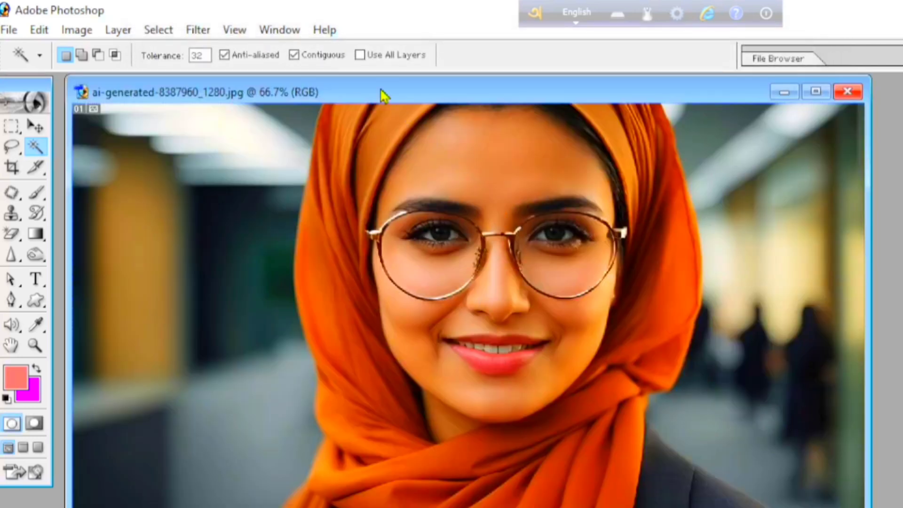
pyautogui.moveTo(375, 91); pyautogui.dragTo(489, 124)
pyautogui.click(8, 30)
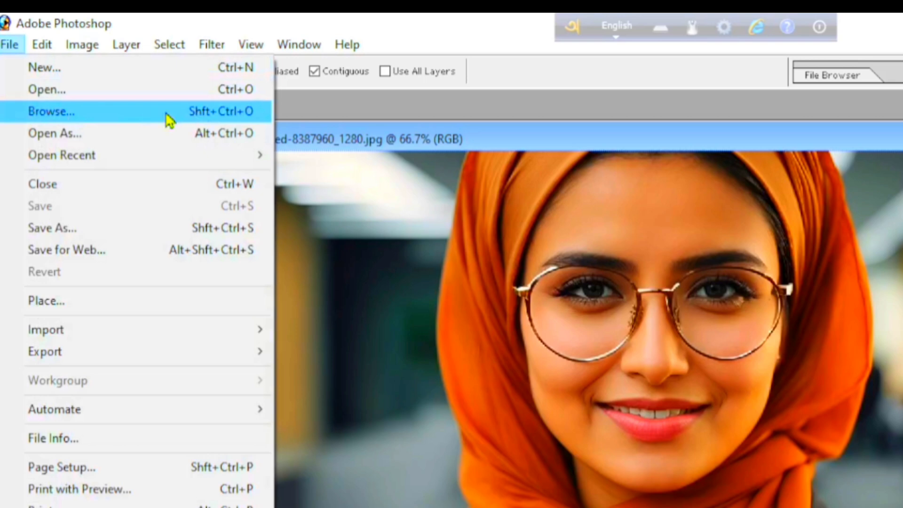
pyautogui.click(69, 120)
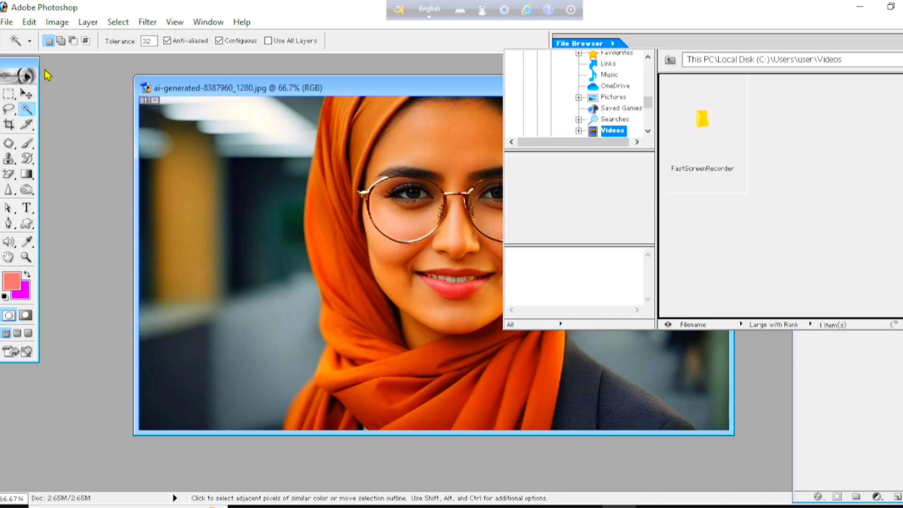
pyautogui.click(868, 42)
# Show the File Browser and display the contents of the user's Desktop folder
pyautogui.click(6, 22)
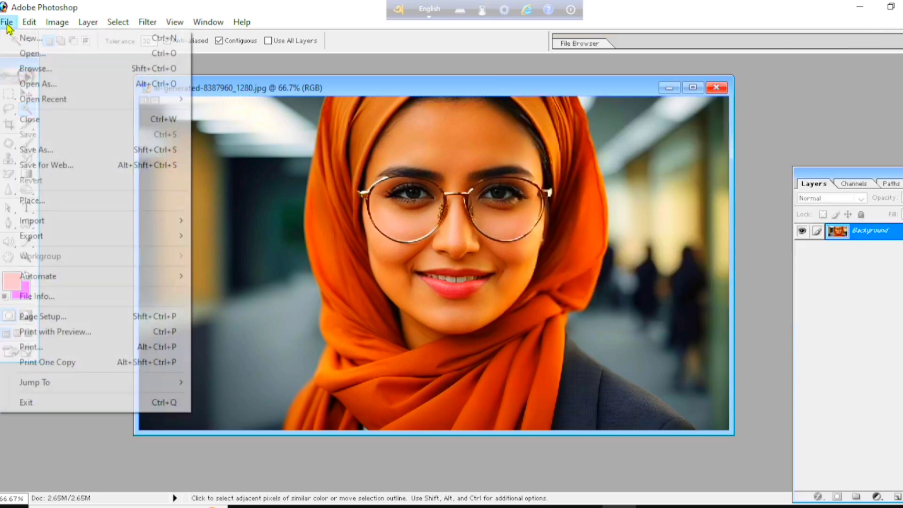
pyautogui.click(34, 70)
pyautogui.scroll(5, 589, 104)
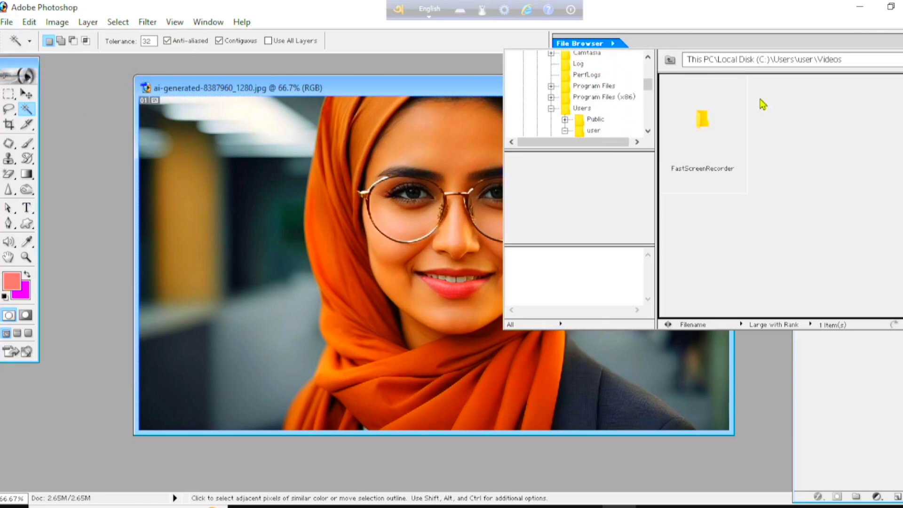
pyautogui.scroll(-4, 803, 198)
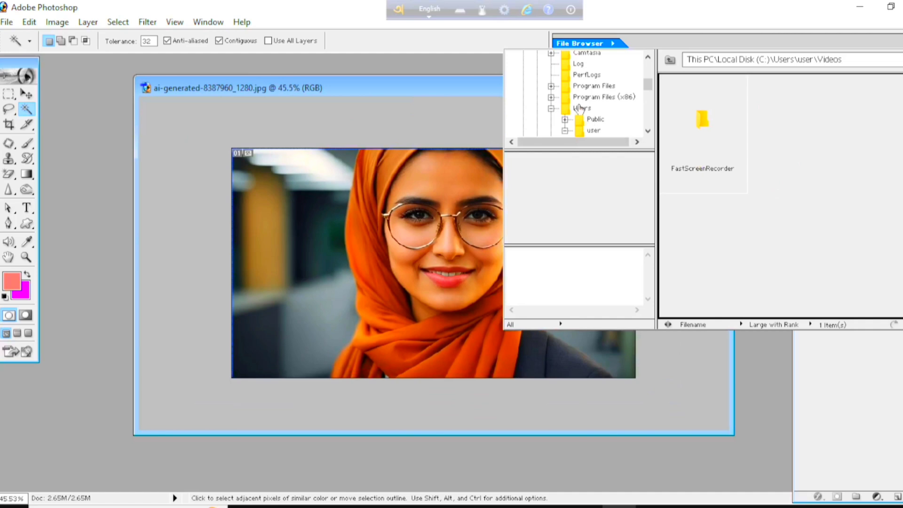
pyautogui.scroll(-3, 591, 106)
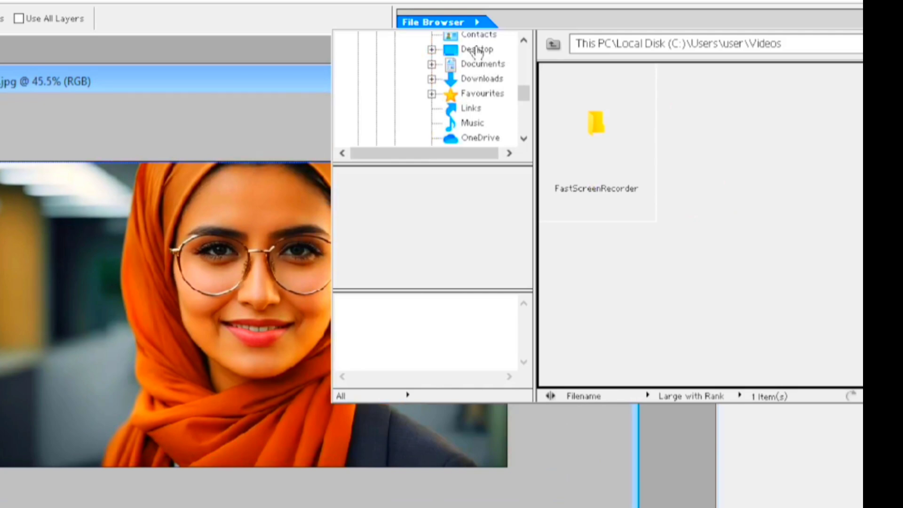
pyautogui.click(478, 50)
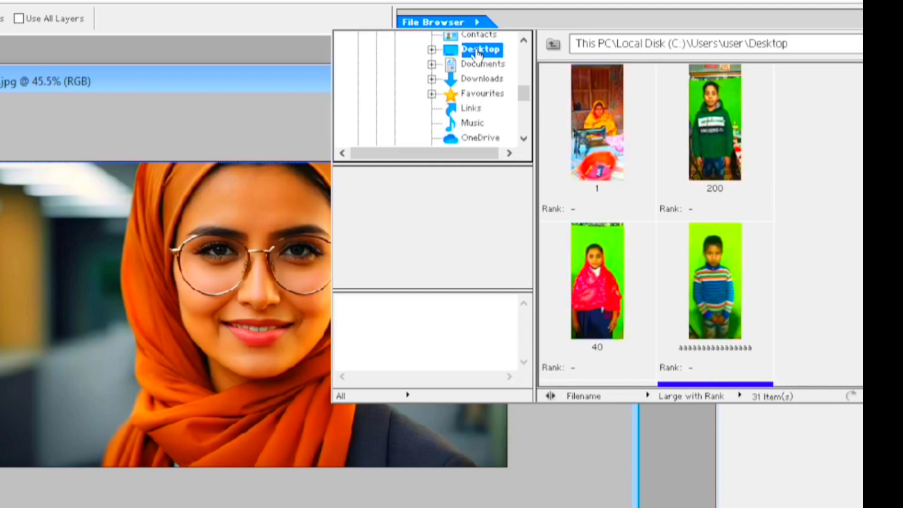
# Open 200.jpg from the Desktop folder in the File Browser and move its window over the first photo
pyautogui.click(708, 136)
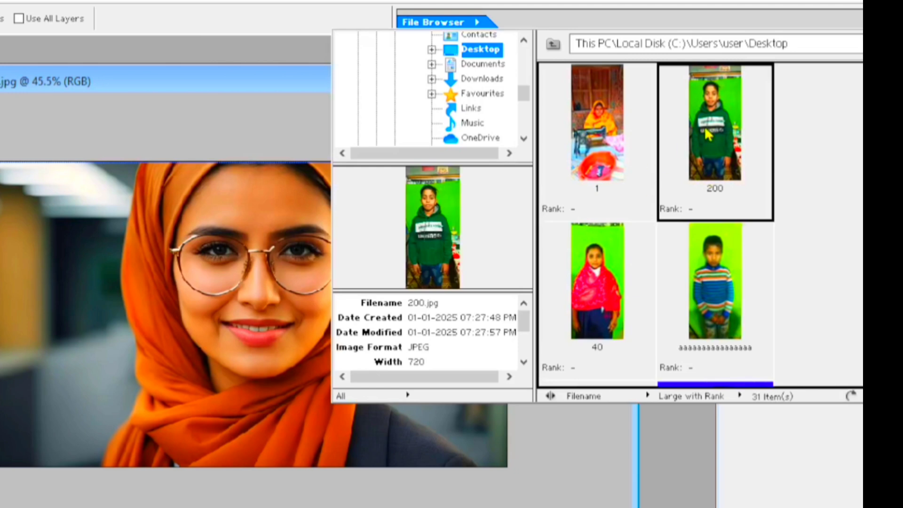
pyautogui.doubleClick(708, 137)
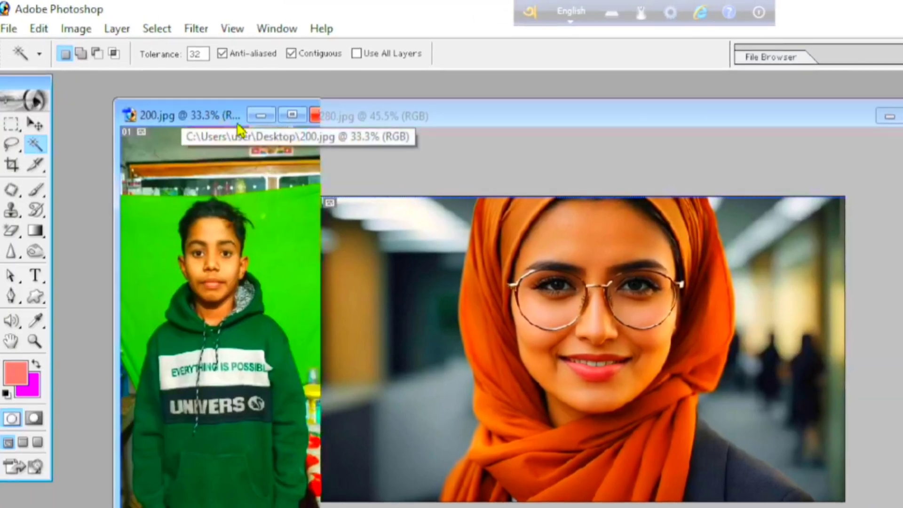
pyautogui.moveTo(237, 126); pyautogui.dragTo(544, 139)
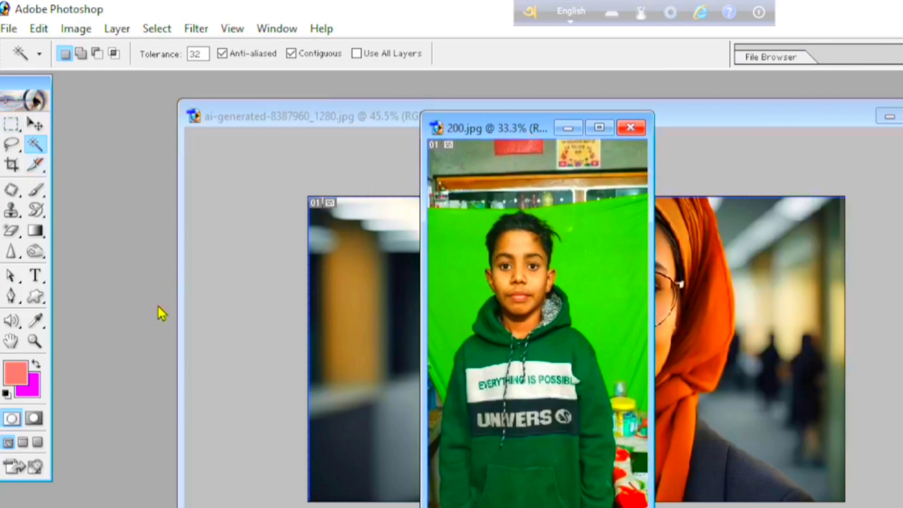
# Open the Desktop photo of the boy in the striped sweater through the File Browser and place its window beside 200.jpg
pyautogui.click(8, 29)
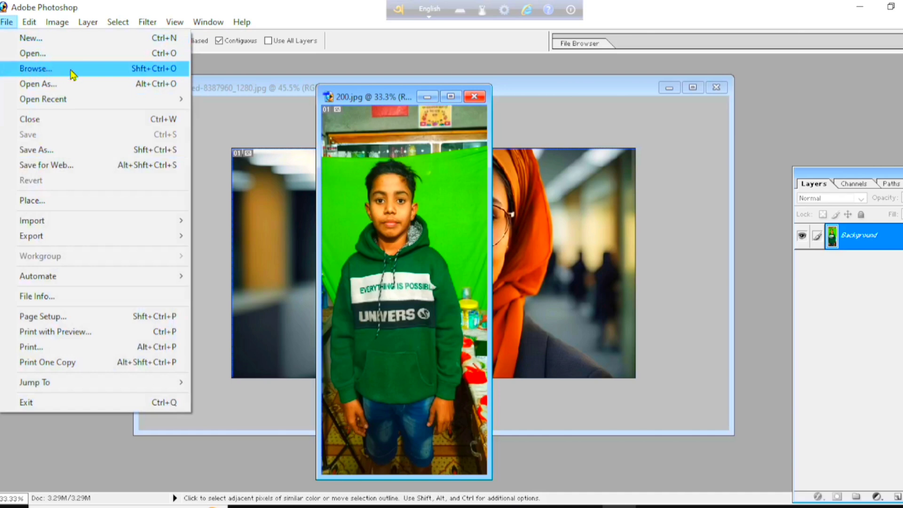
pyautogui.click(71, 70)
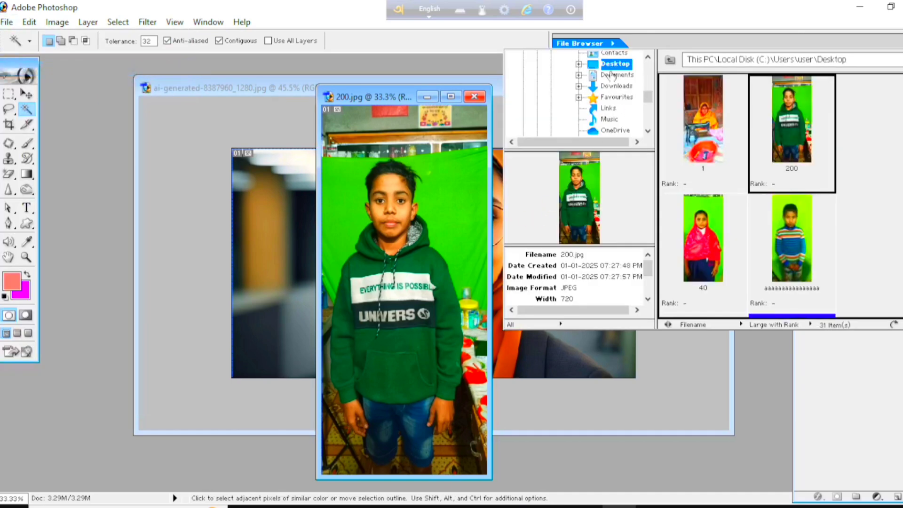
pyautogui.scroll(3, 595, 99)
pyautogui.scroll(-1, 595, 99)
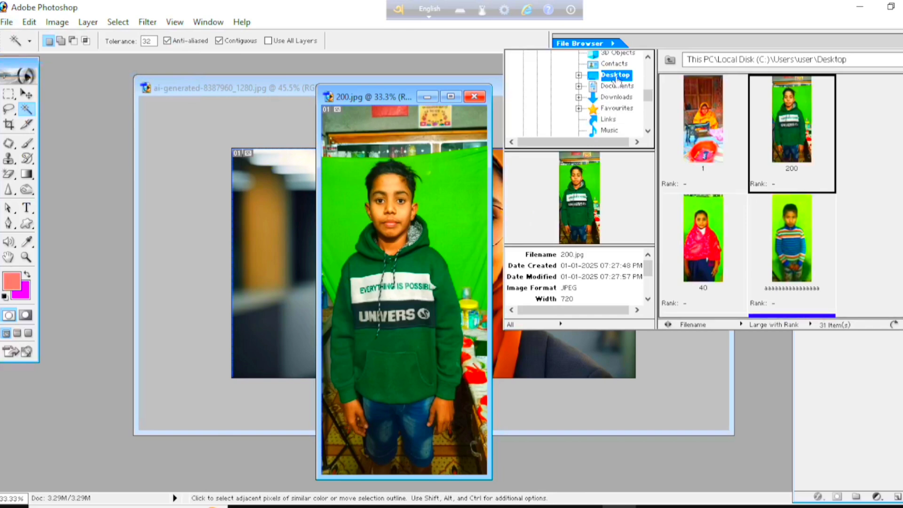
pyautogui.click(786, 242)
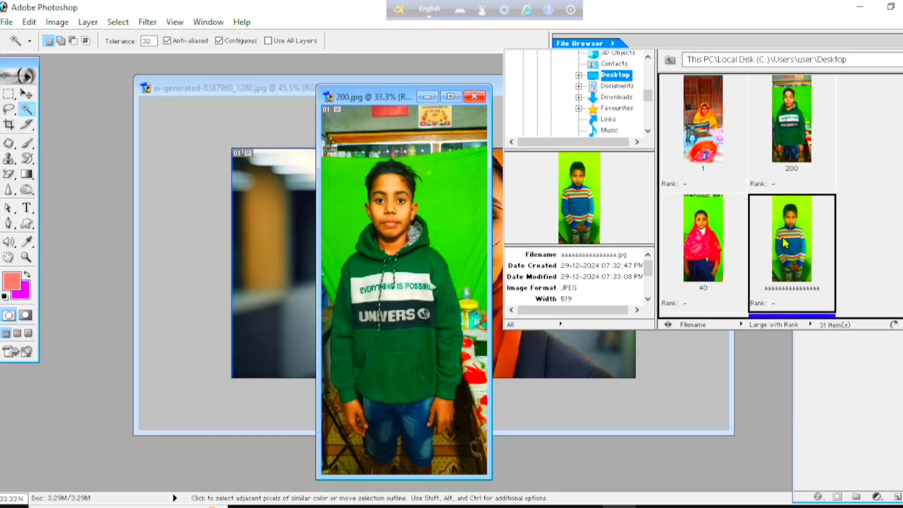
pyautogui.doubleClick(788, 230)
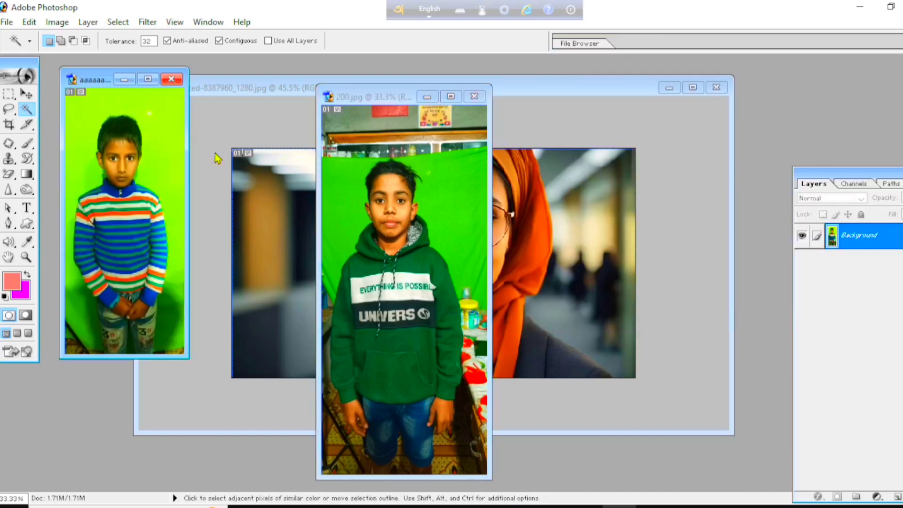
pyautogui.moveTo(96, 83); pyautogui.dragTo(575, 133)
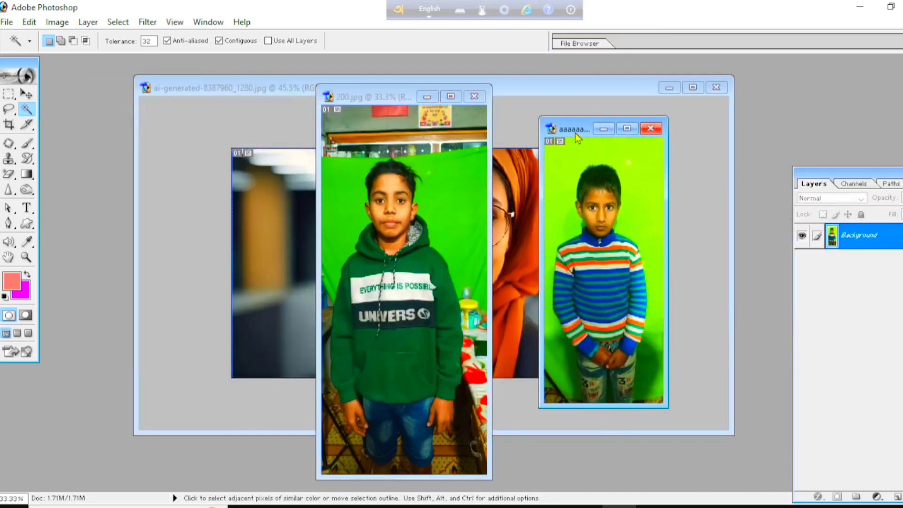
# Try to open ai-generated-8576665_1280 from the Downloads folder using Open As with the Photoshop (*.PSD;*.PDD) format
pyautogui.click(7, 22)
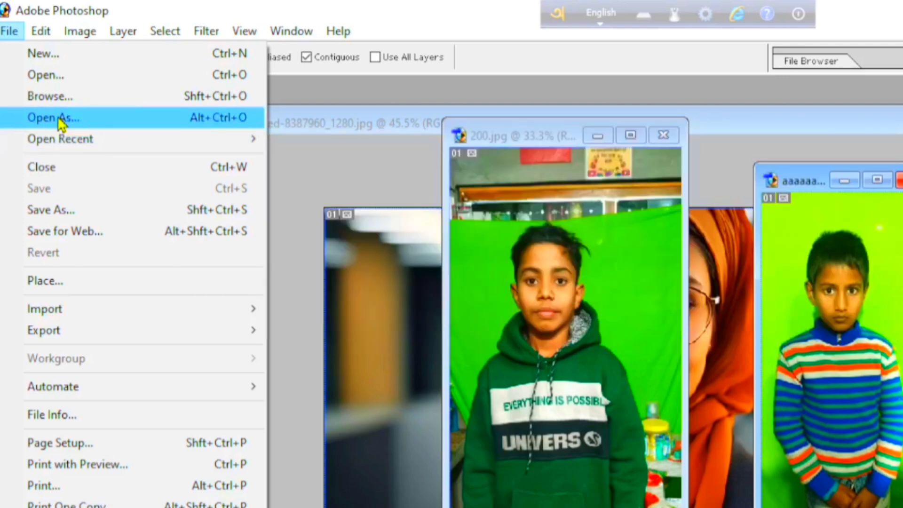
pyautogui.click(106, 126)
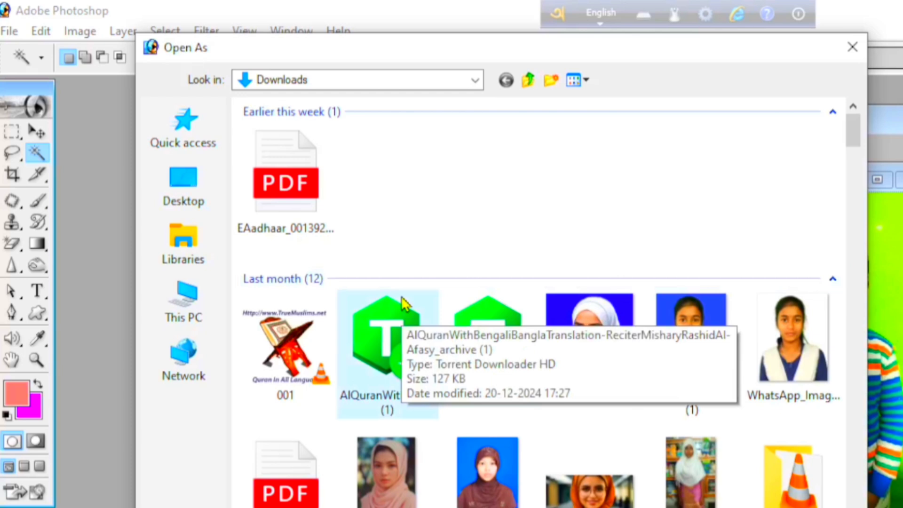
pyautogui.scroll(-5, 403, 303)
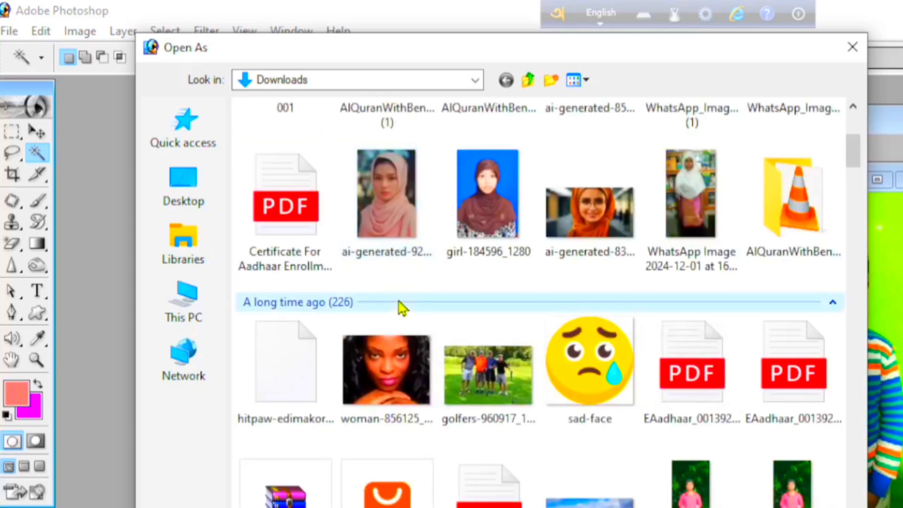
pyautogui.scroll(3, 403, 303)
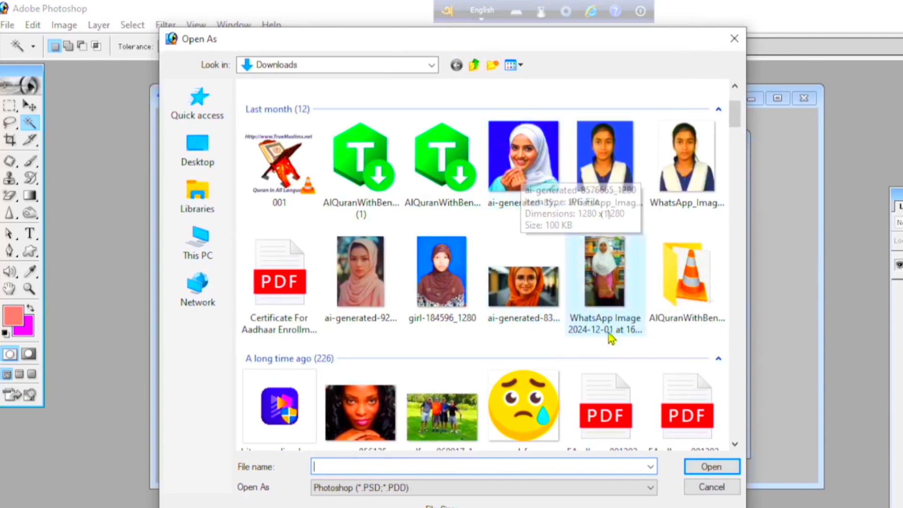
pyautogui.click(529, 165)
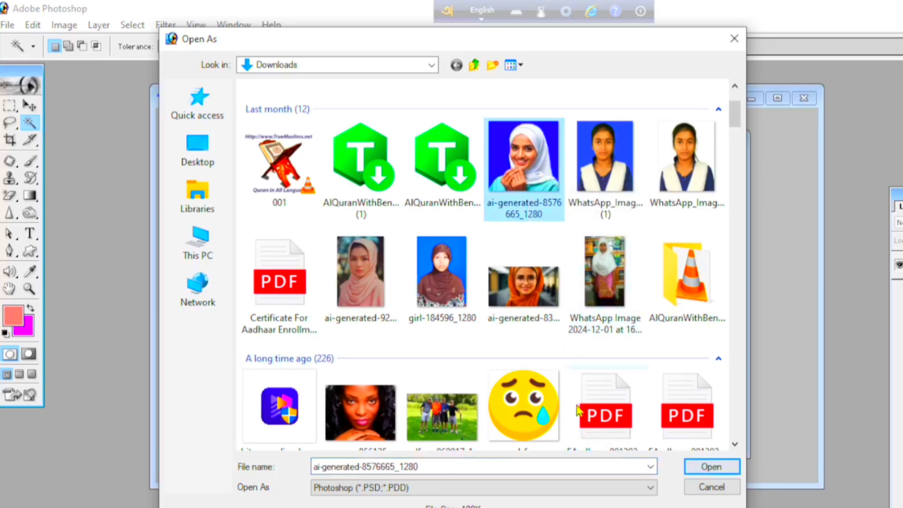
pyautogui.click(712, 468)
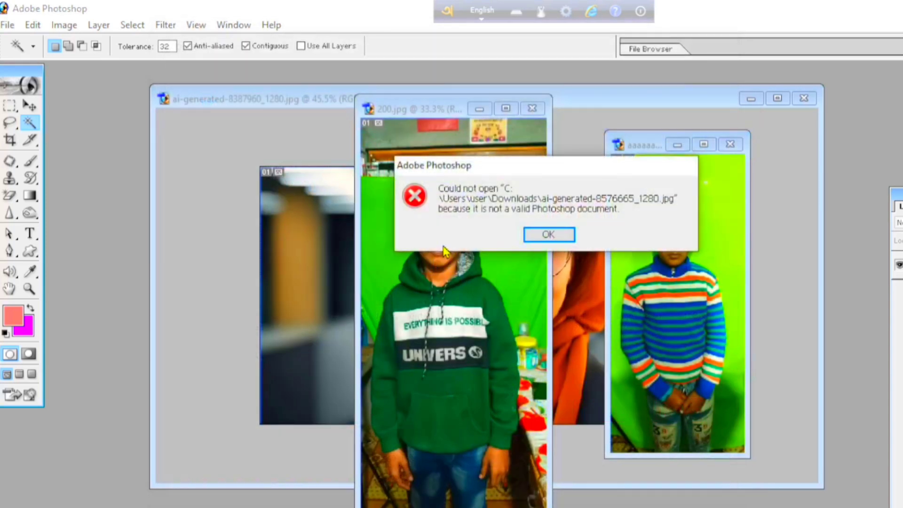
pyautogui.click(559, 233)
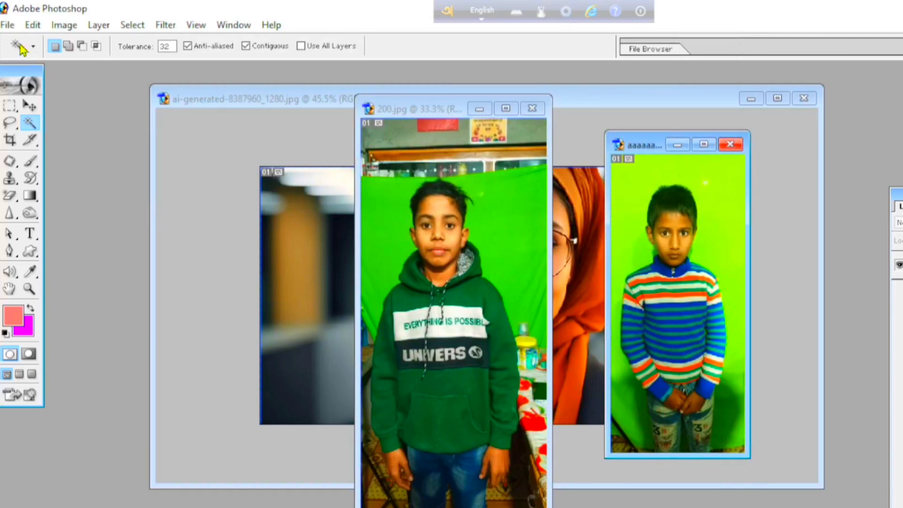
# Open ai-generated-8576665_1280 from Downloads using Open As with the JPEG format and move its window over the other photos
pyautogui.click(6, 26)
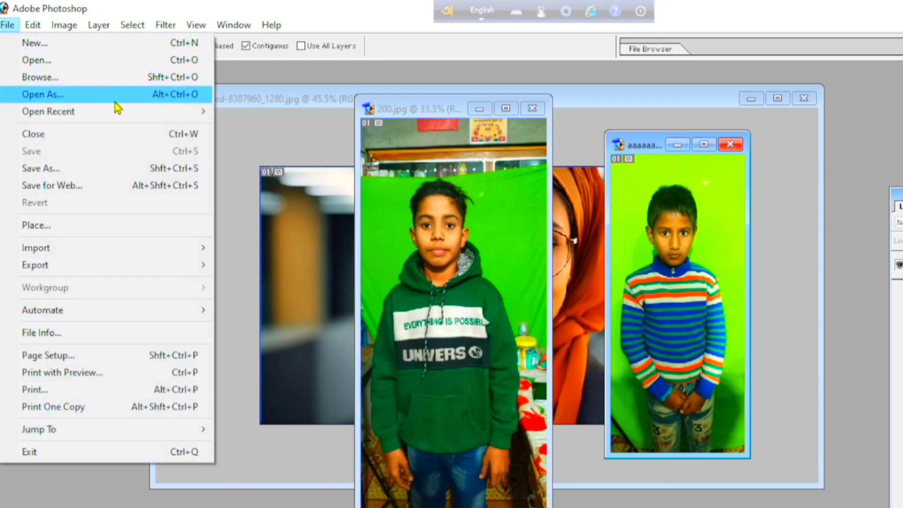
pyautogui.click(84, 104)
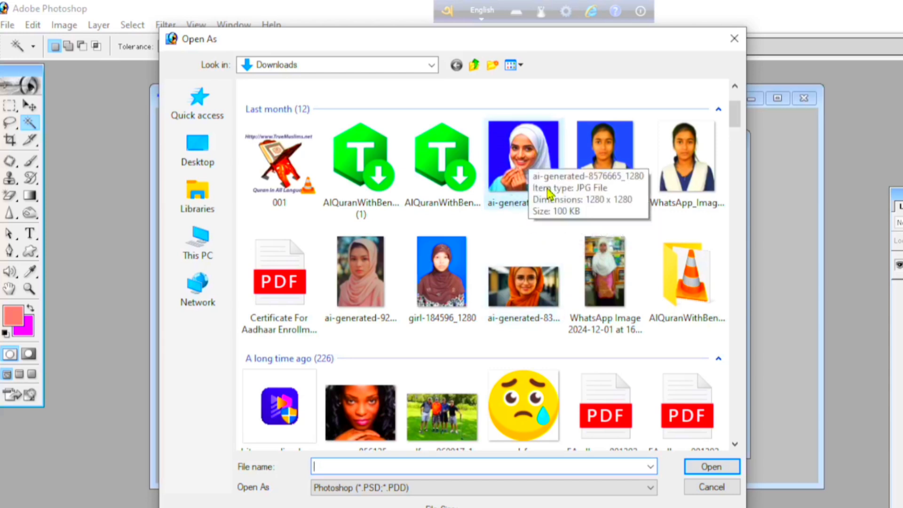
pyautogui.click(516, 169)
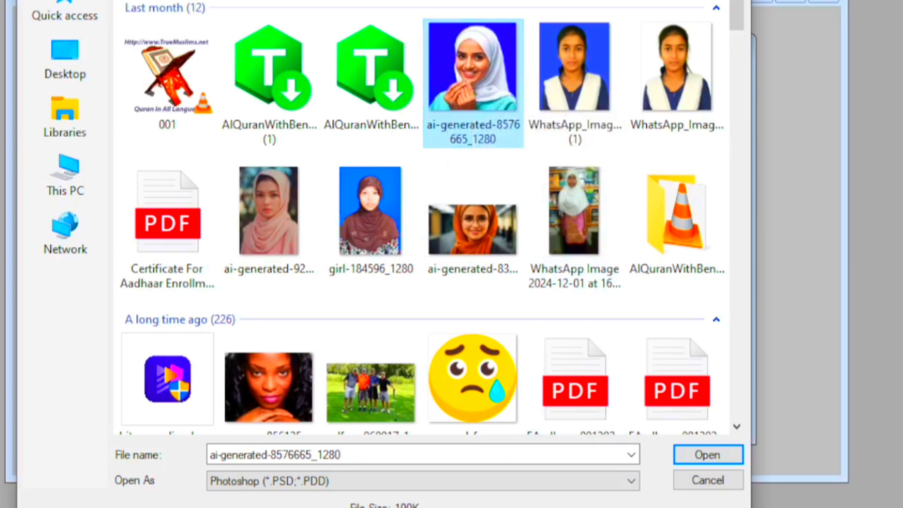
pyautogui.click(304, 487)
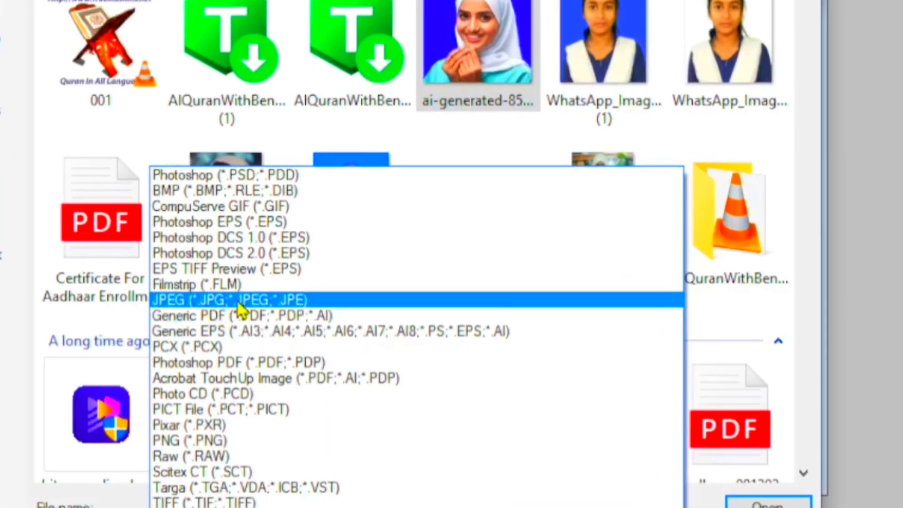
pyautogui.click(238, 301)
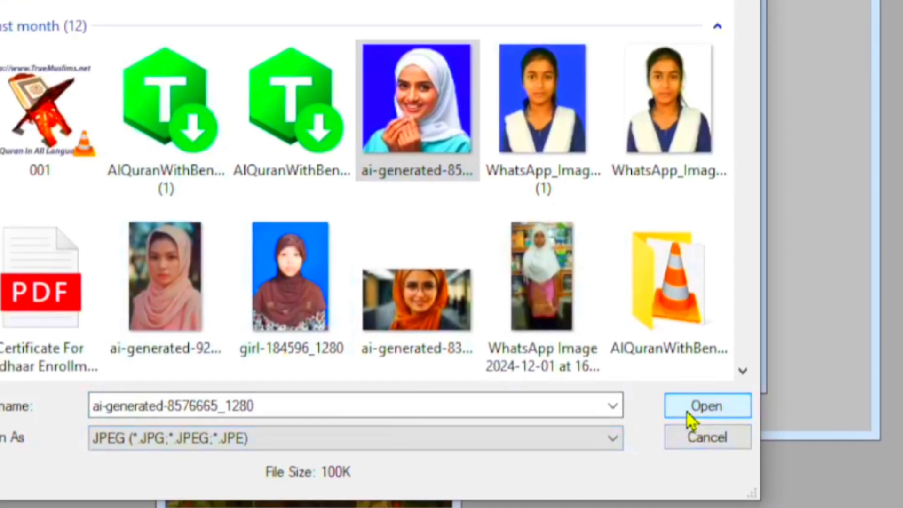
pyautogui.click(697, 415)
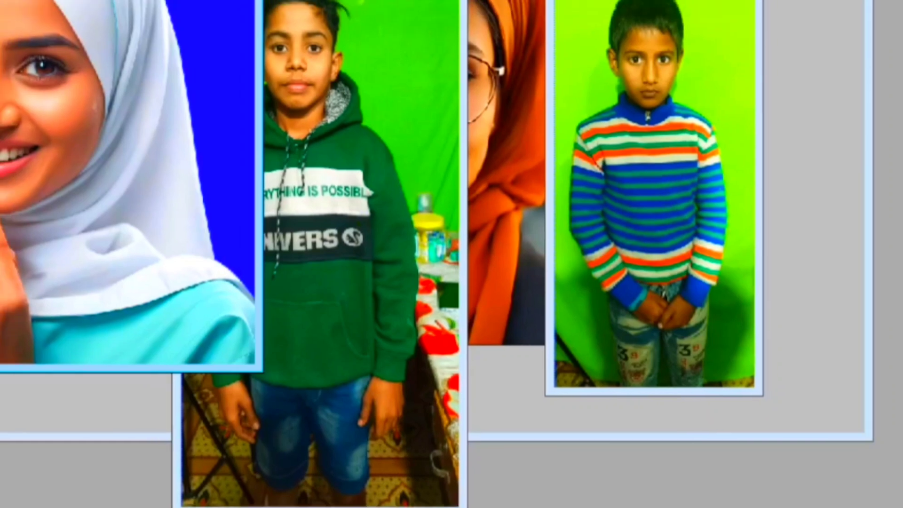
pyautogui.moveTo(214, 65); pyautogui.dragTo(408, 115)
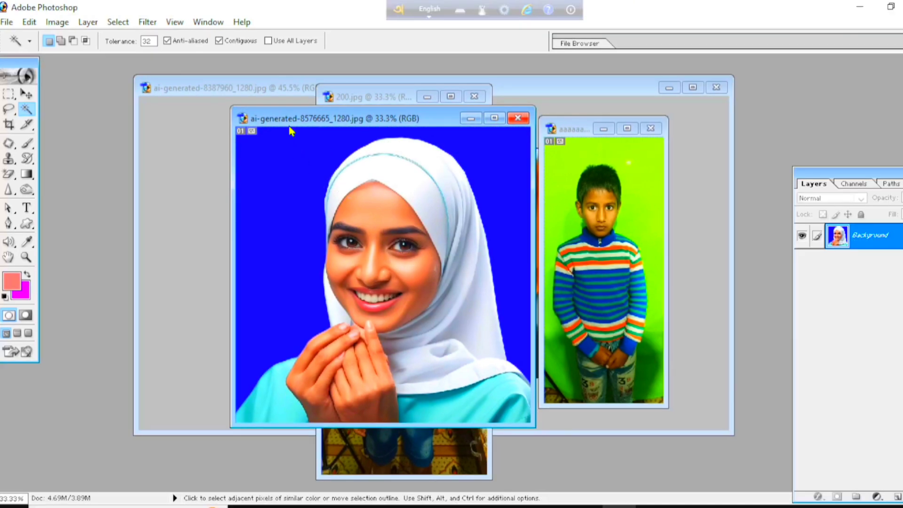
pyautogui.moveTo(296, 118); pyautogui.dragTo(308, 123)
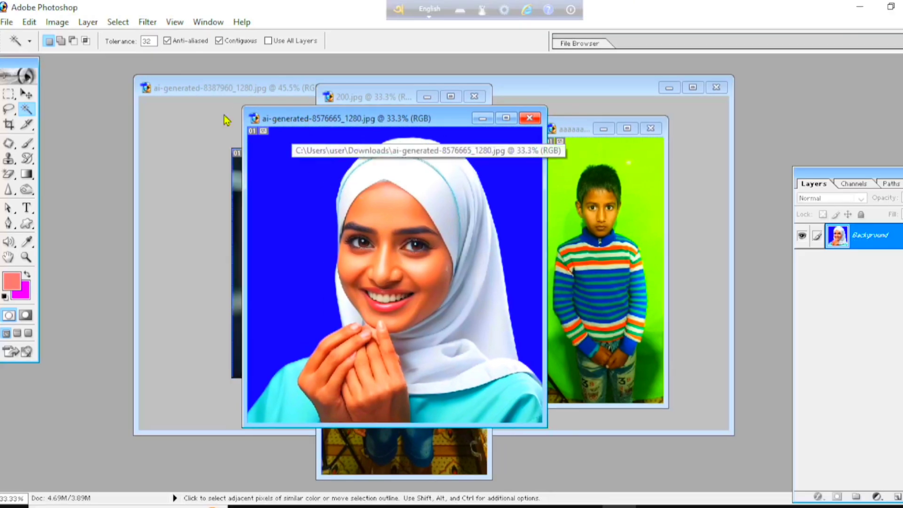
# Close ai-generated-8576665_1280.jpg and the photo of the boy in the striped sweater
pyautogui.click(5, 24)
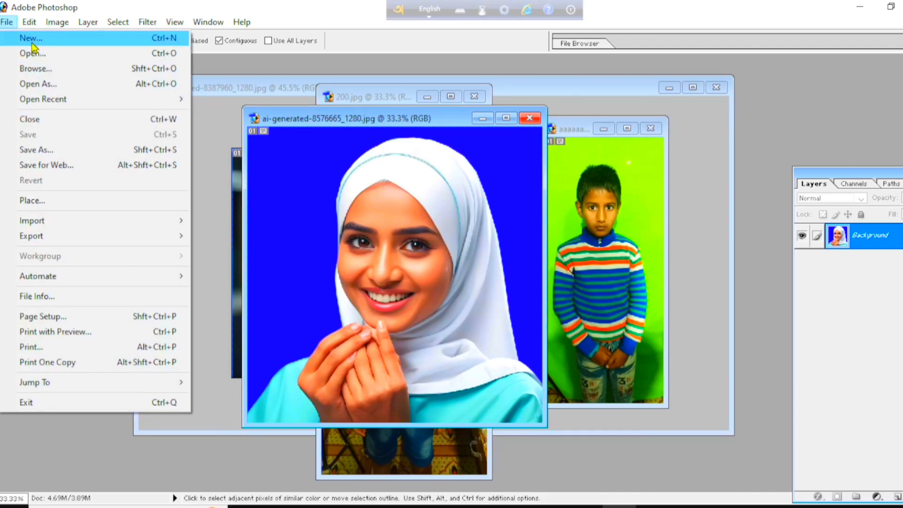
pyautogui.moveTo(63, 106)
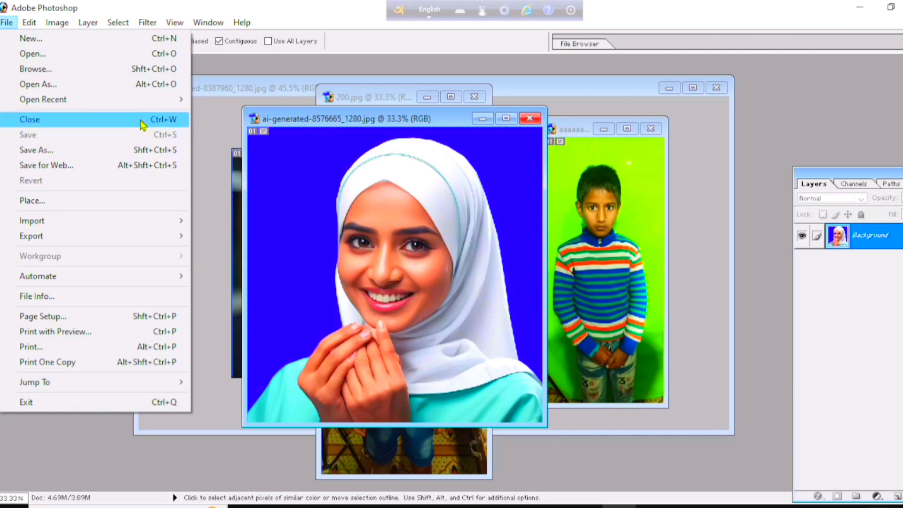
pyautogui.click(56, 121)
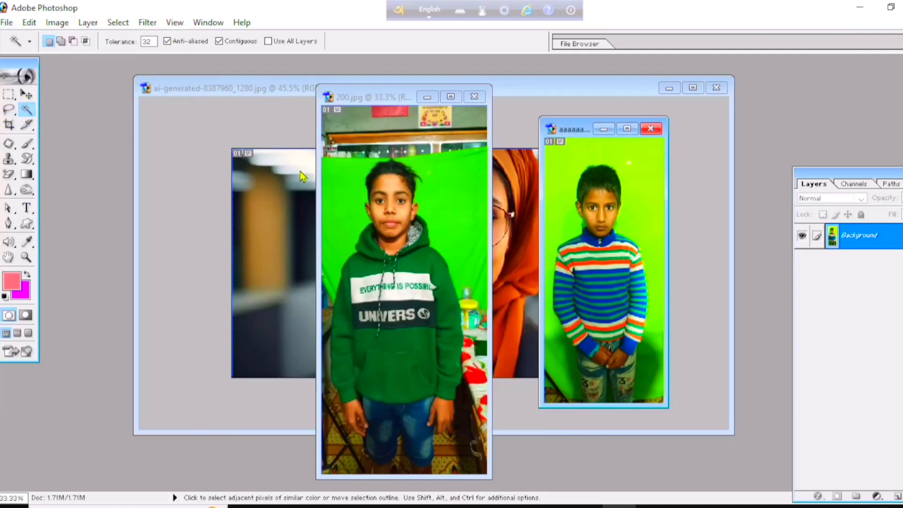
pyautogui.click(7, 22)
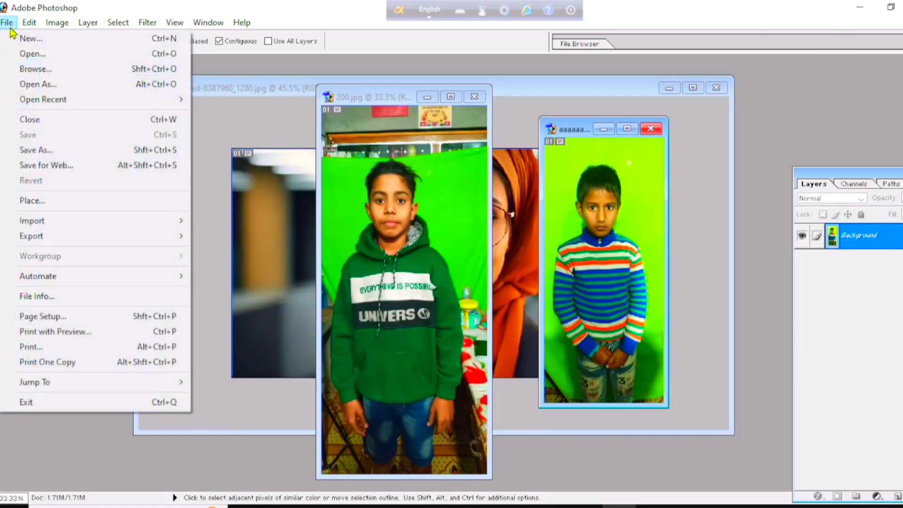
pyautogui.click(49, 123)
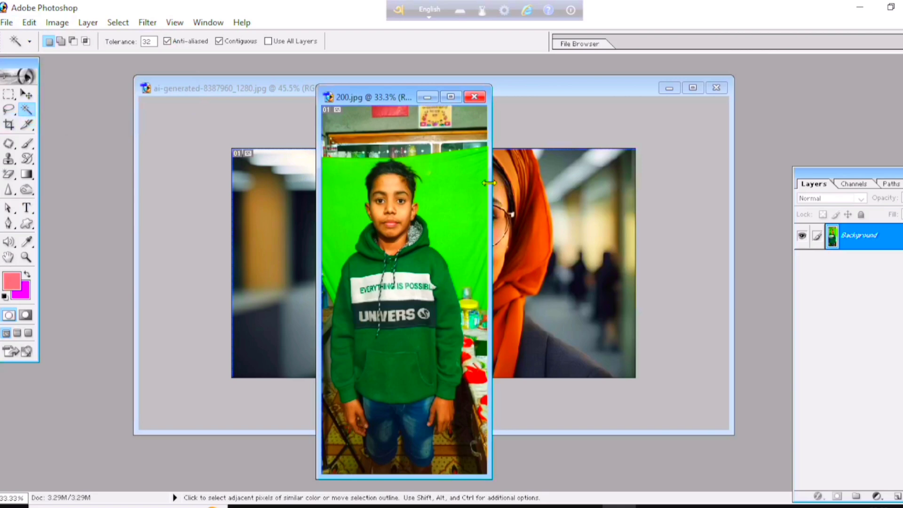
# Close the remaining images, 200.jpg and ai-generated-8387960_1280.jpg
pyautogui.click(6, 22)
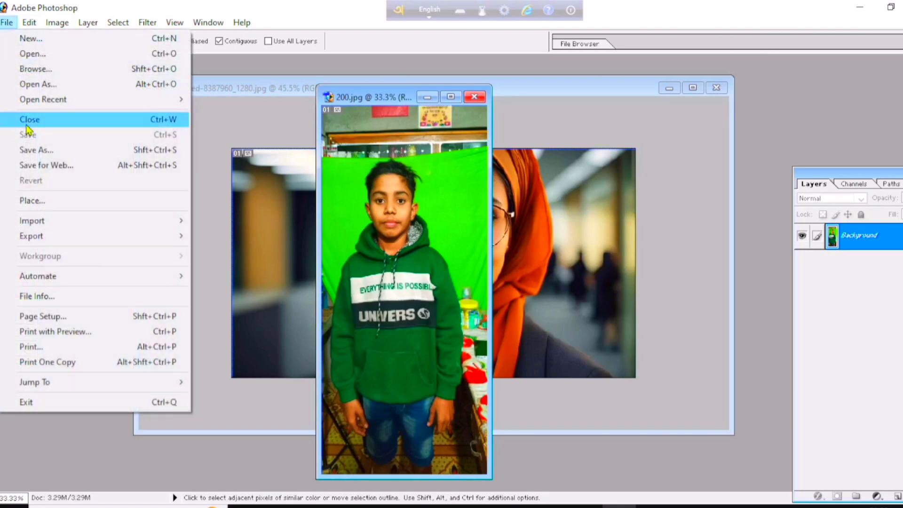
pyautogui.click(9, 26)
pyautogui.click(10, 26)
pyautogui.click(41, 120)
pyautogui.click(6, 22)
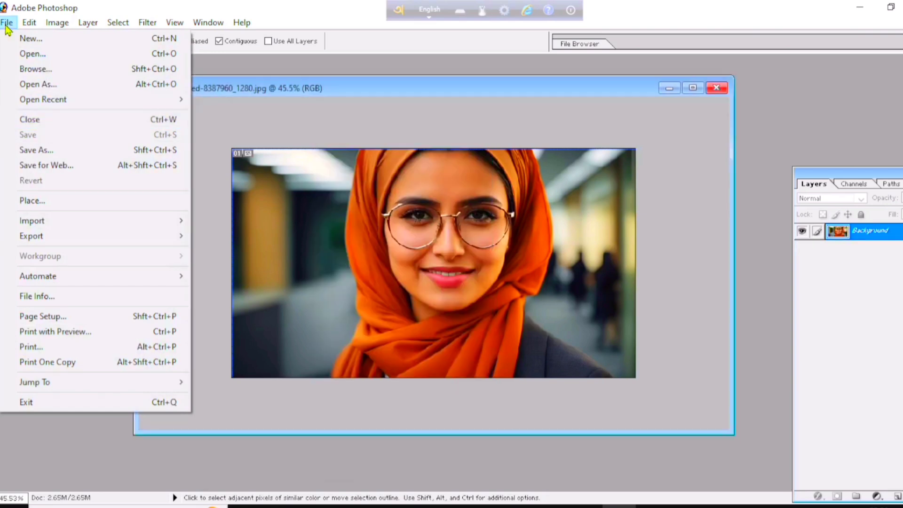
pyautogui.click(37, 121)
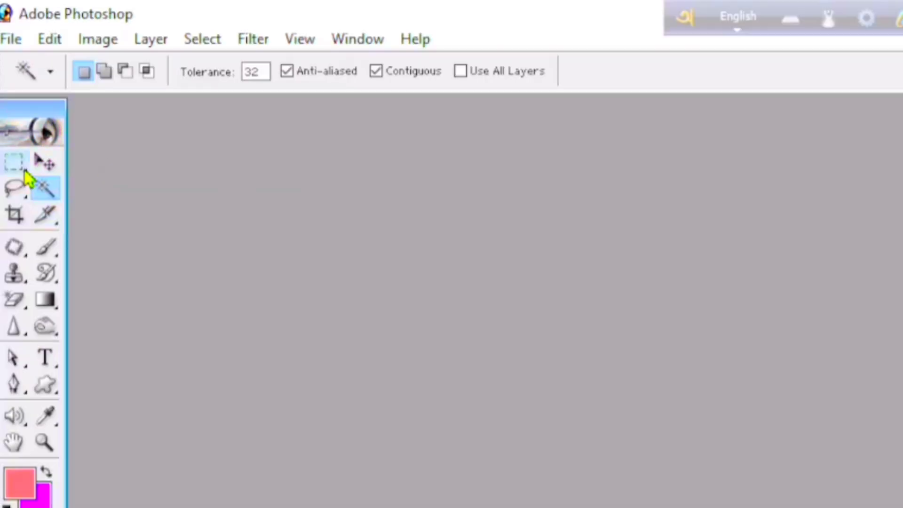
# Create a new transparent 4 x 6 inch RGB Color document at 300 pixels/inch and maximize its window
pyautogui.click(26, 94)
pyautogui.click(10, 39)
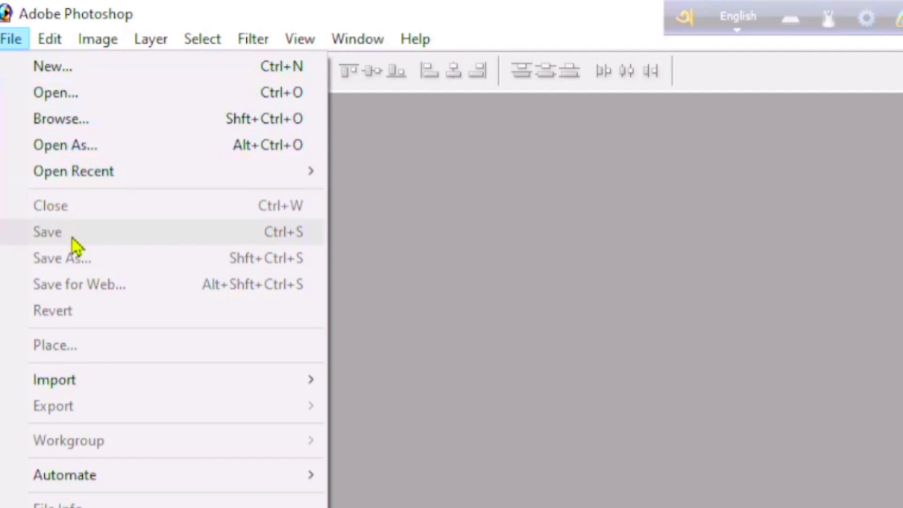
pyautogui.click(671, 419)
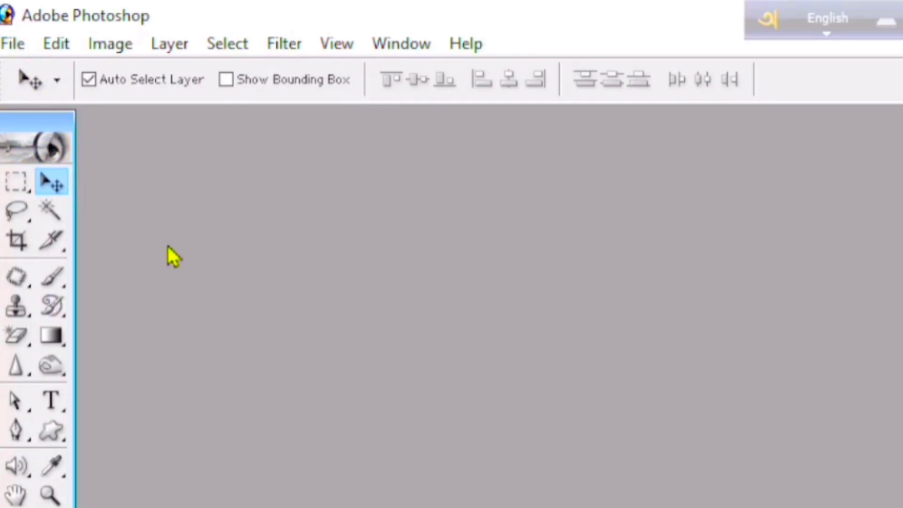
pyautogui.click(11, 44)
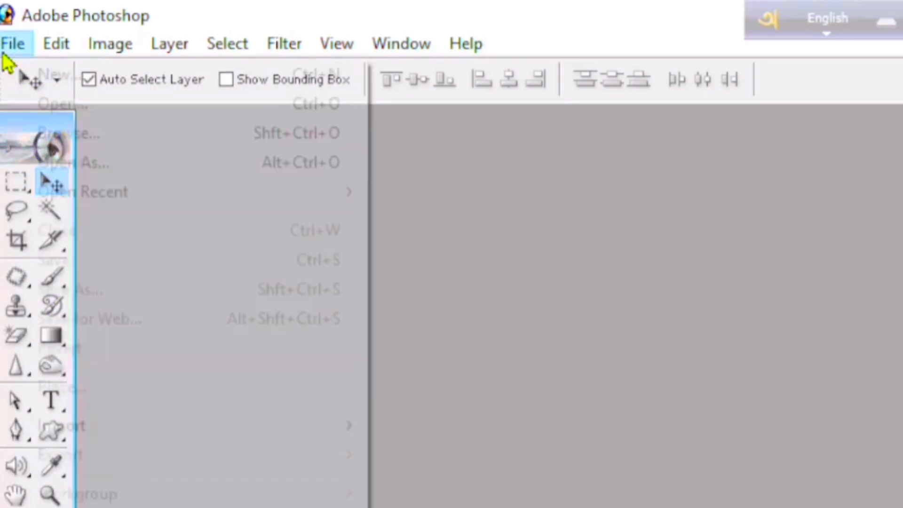
pyautogui.click(19, 77)
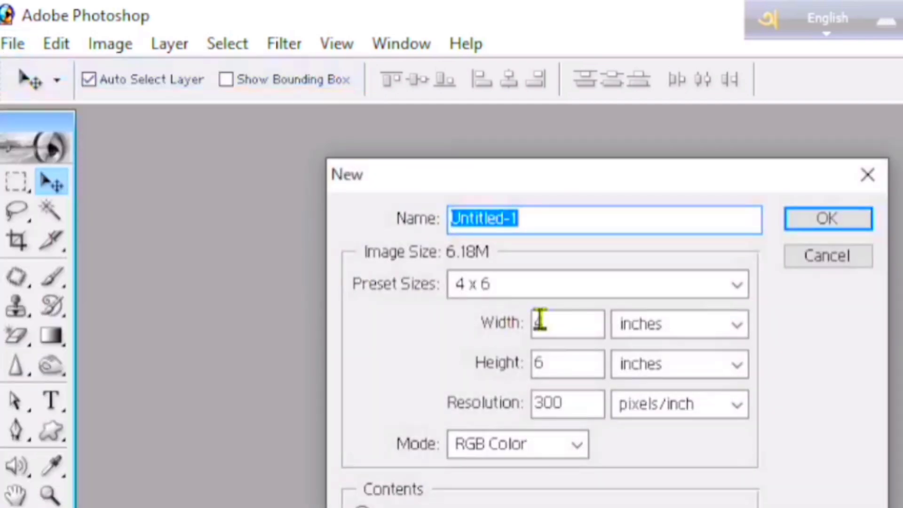
pyautogui.click(799, 226)
pyautogui.click(432, 133)
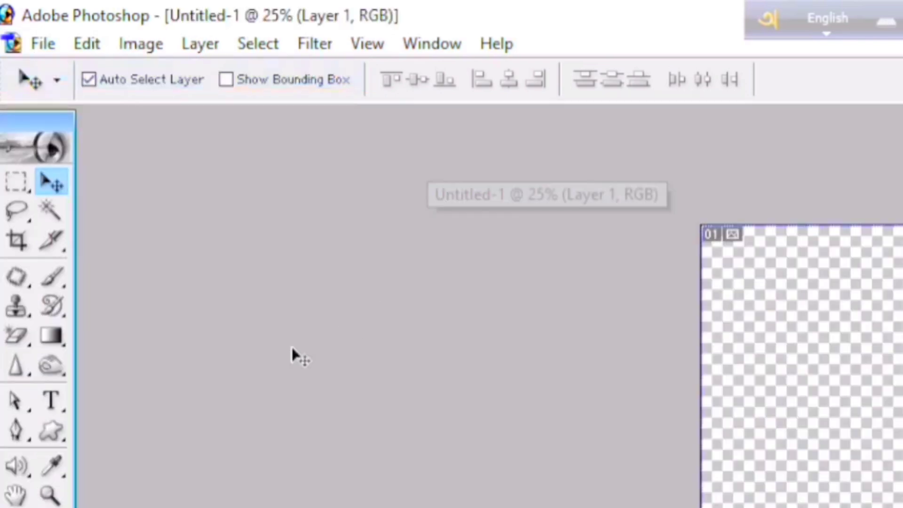
# Crop the document to 1.2 x 1.5 in at 300 pixels/inch, fill its layer with the magenta background color, and activate the Move tool
pyautogui.click(18, 241)
pyautogui.moveTo(757, 331); pyautogui.dragTo(900, 505)
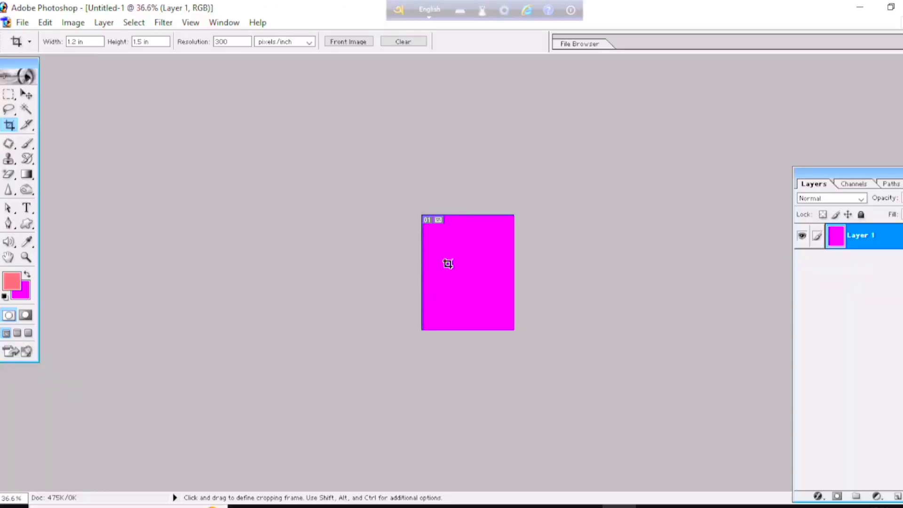
pyautogui.scroll(4, 454, 290)
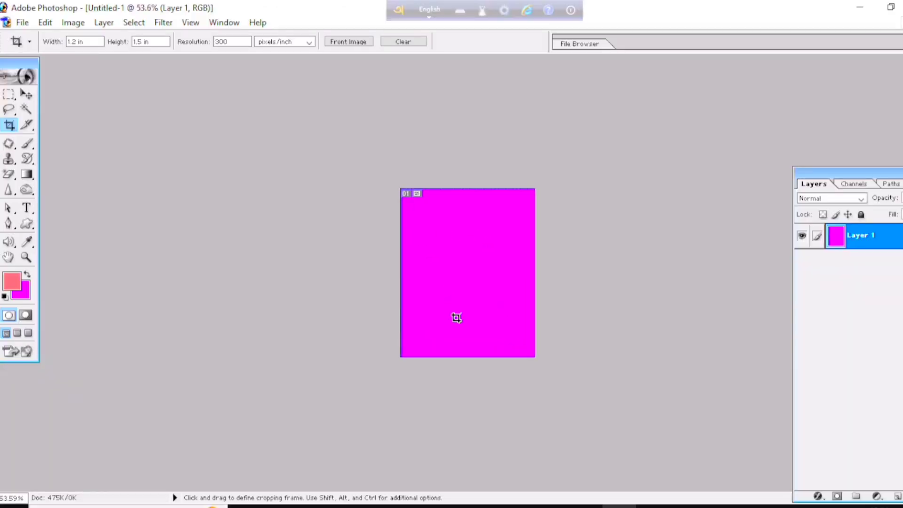
pyautogui.click(26, 95)
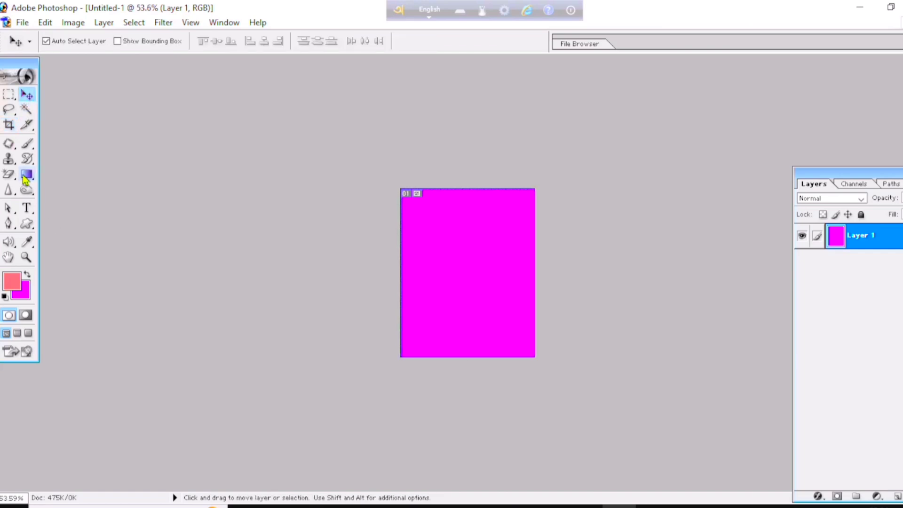
# Start saving the magenta document, browse to the AlinurRangpur folder in Downloads, and choose the JPEG format
pyautogui.click(22, 23)
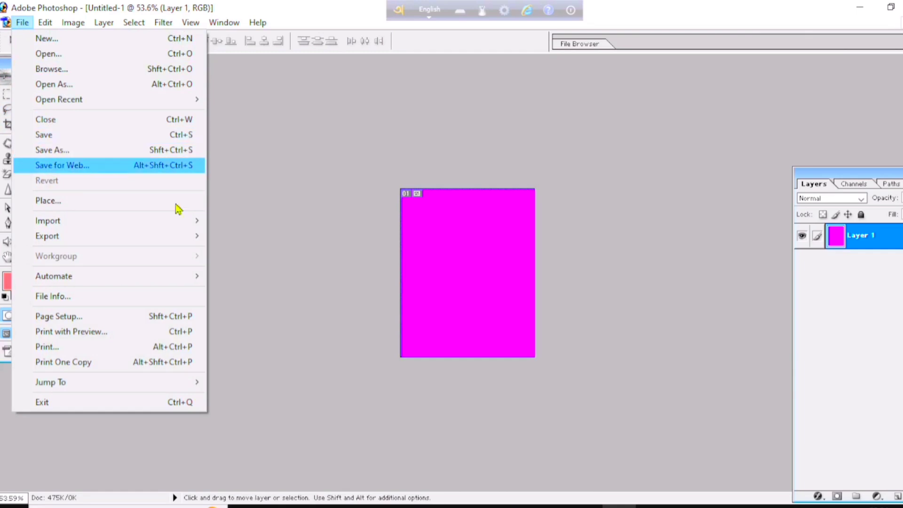
pyautogui.click(90, 136)
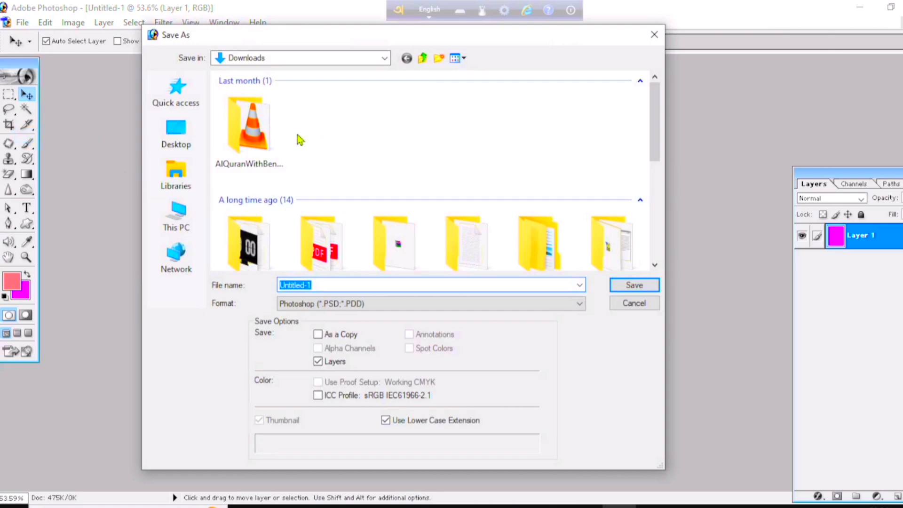
pyautogui.scroll(-2, 365, 257)
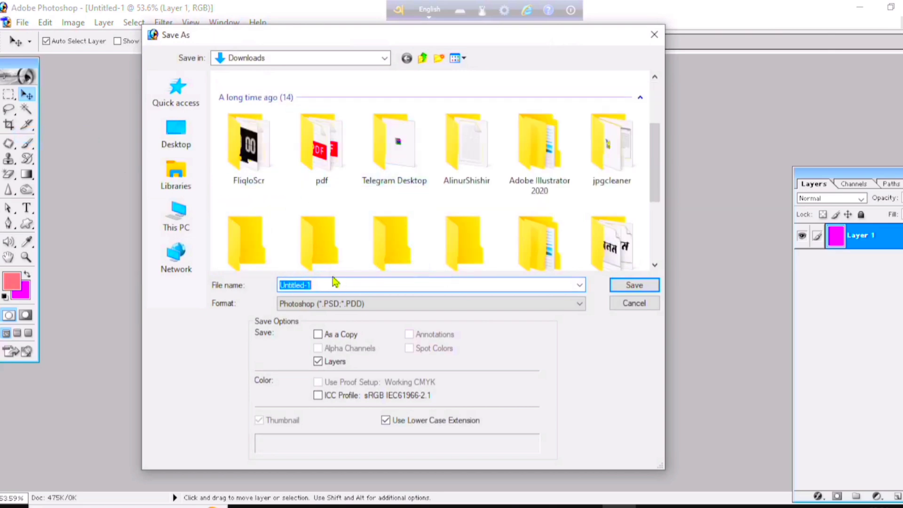
pyautogui.scroll(-5, 334, 202)
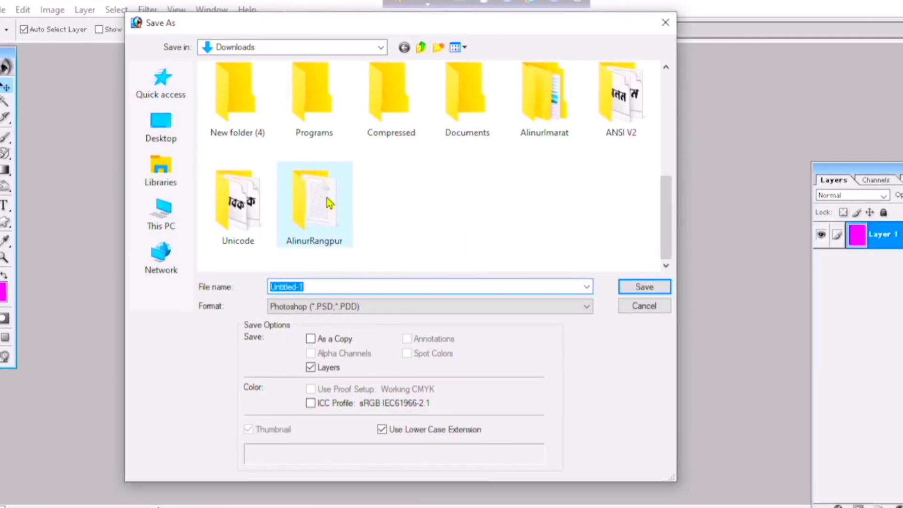
pyautogui.doubleClick(328, 202)
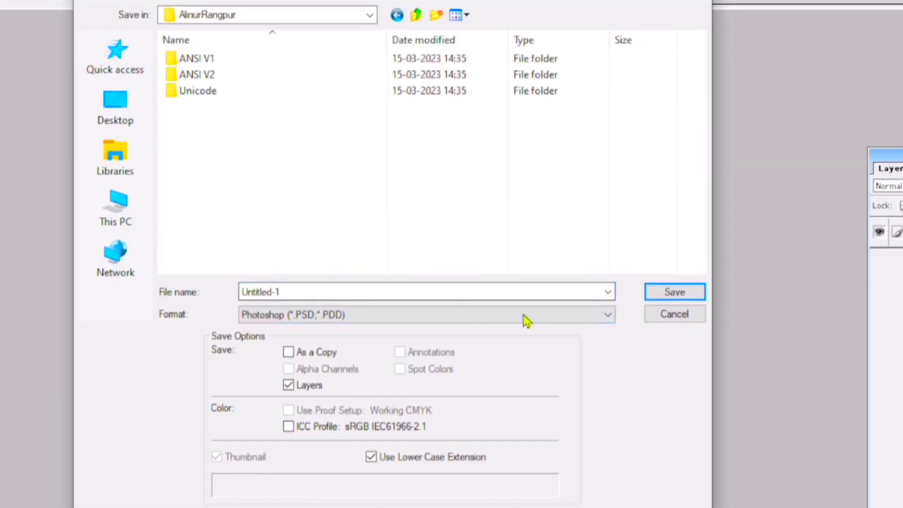
pyautogui.click(288, 324)
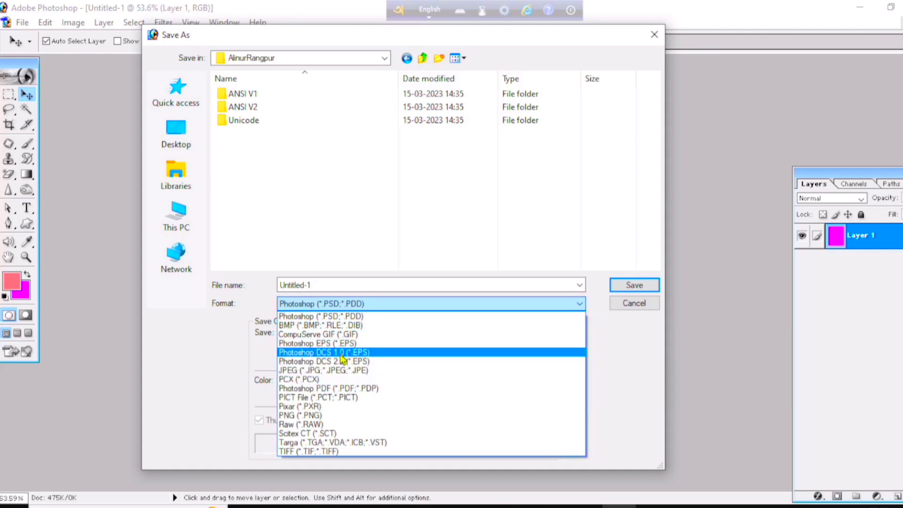
pyautogui.click(348, 370)
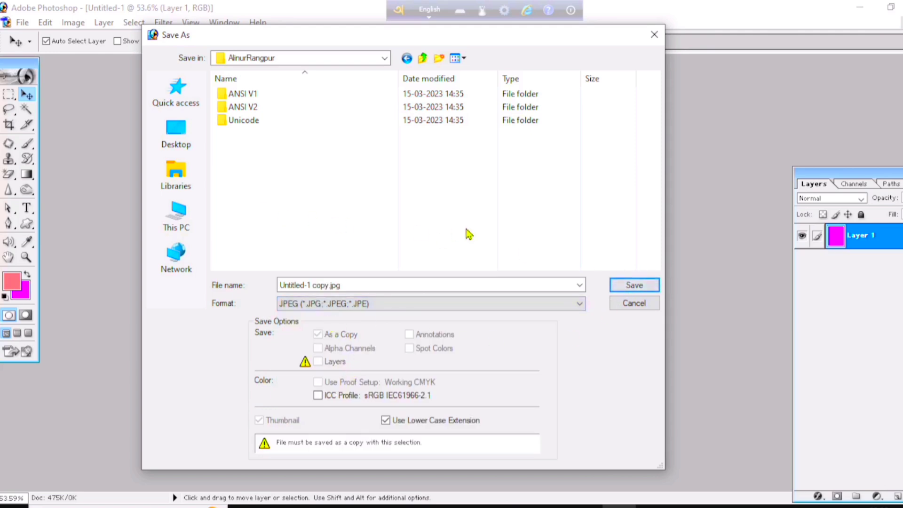
# Save Untitled-1 copy.jpg on the Desktop instead, replacing the existing file of that name
pyautogui.click(176, 136)
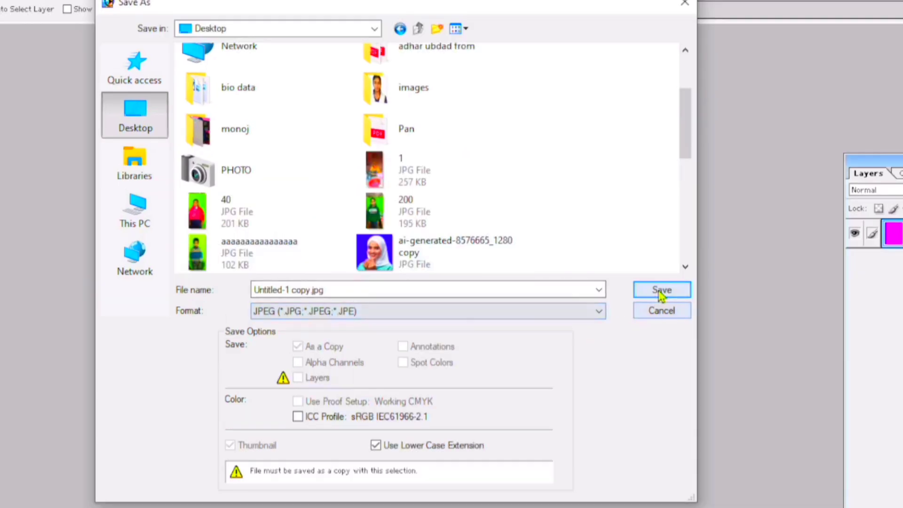
pyautogui.click(661, 296)
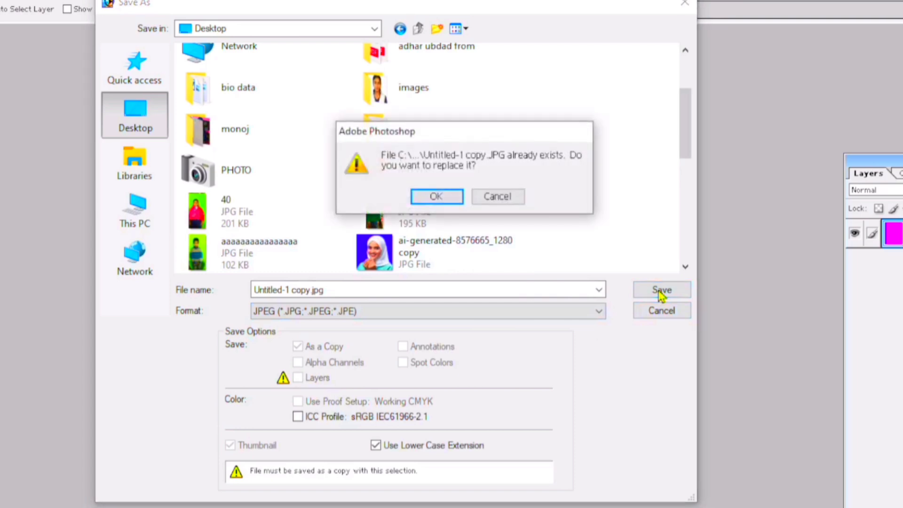
pyautogui.click(426, 197)
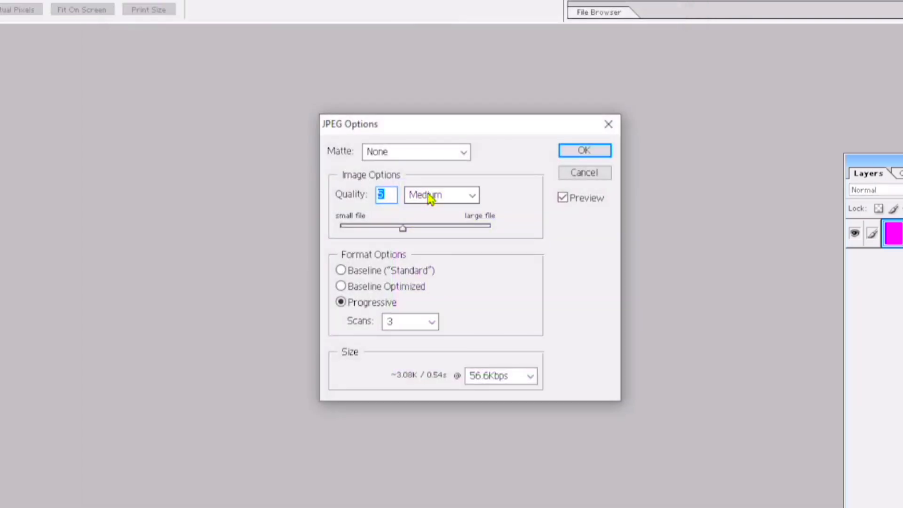
# Try different JPEG quality levels, settle on High with the Progressive format, and complete the JPEG save
pyautogui.moveTo(500, 125); pyautogui.dragTo(449, 99)
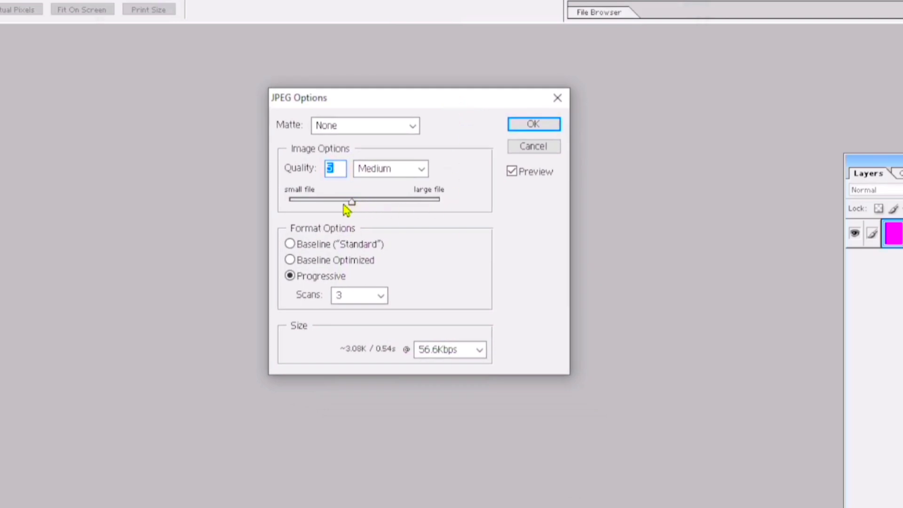
pyautogui.moveTo(354, 202); pyautogui.dragTo(458, 194)
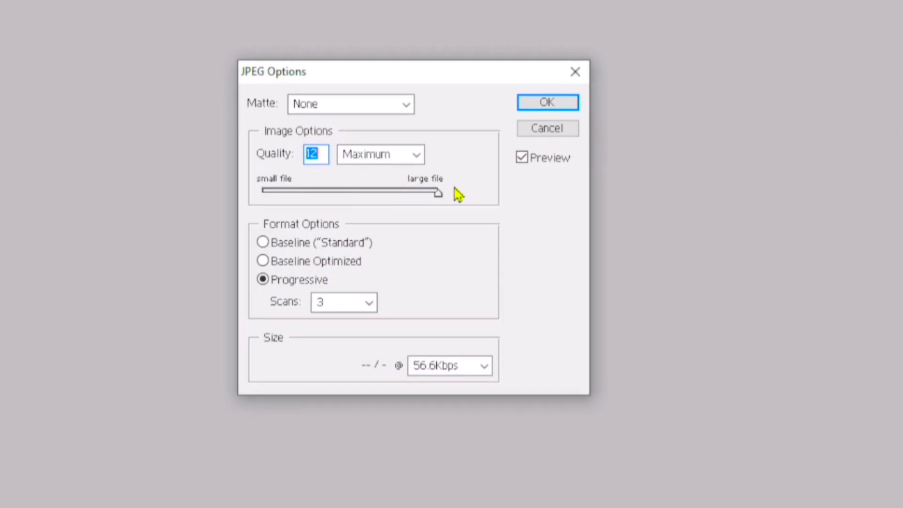
pyautogui.moveTo(435, 199); pyautogui.dragTo(329, 214)
pyautogui.moveTo(408, 197); pyautogui.dragTo(378, 199)
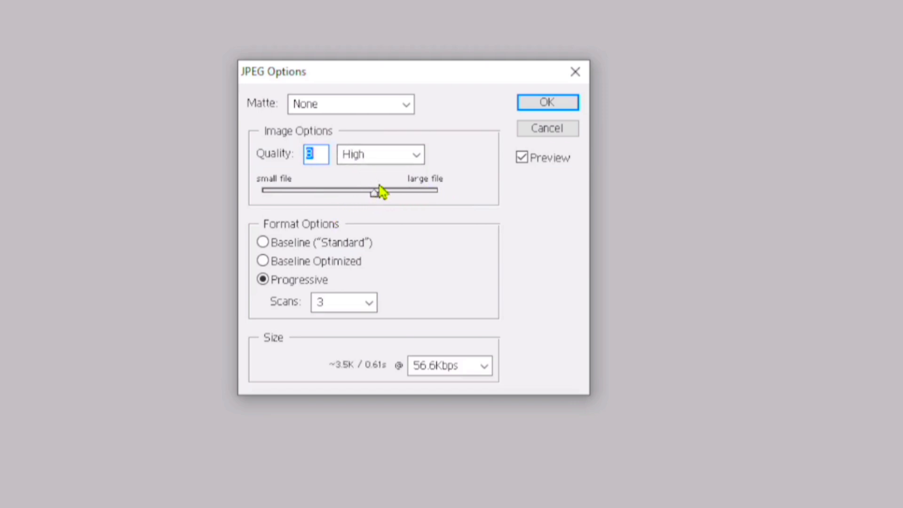
pyautogui.click(416, 156)
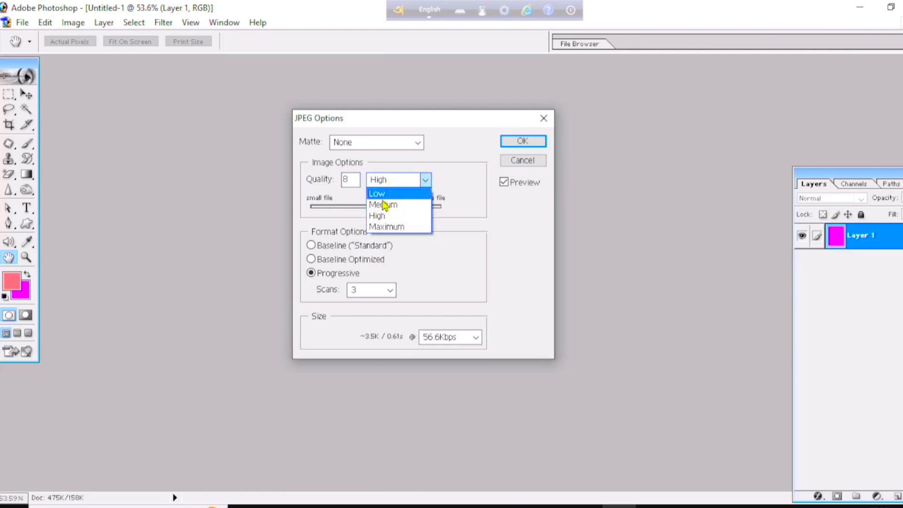
pyautogui.click(388, 215)
pyautogui.click(522, 142)
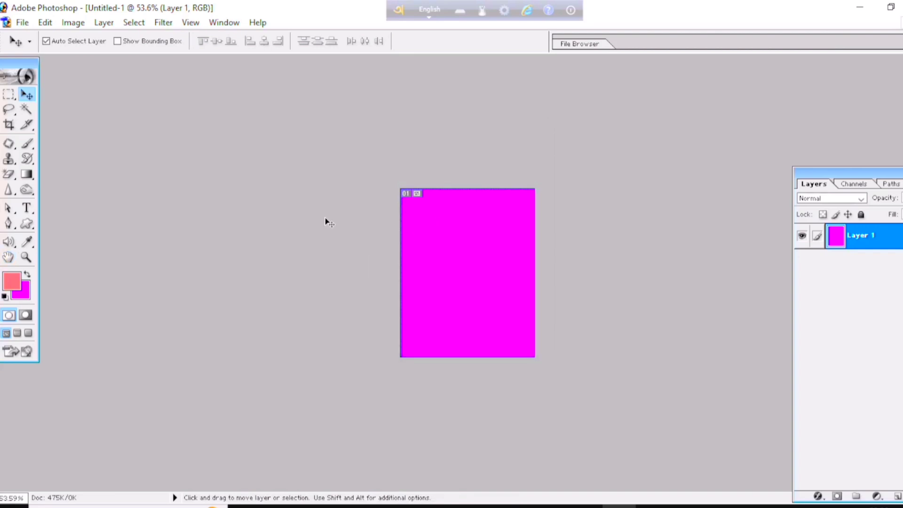
# Save the document to the Desktop as Untitled-1.pdf in Photoshop PDF format, lowering the quality of its JPEG encoding
pyautogui.click(23, 23)
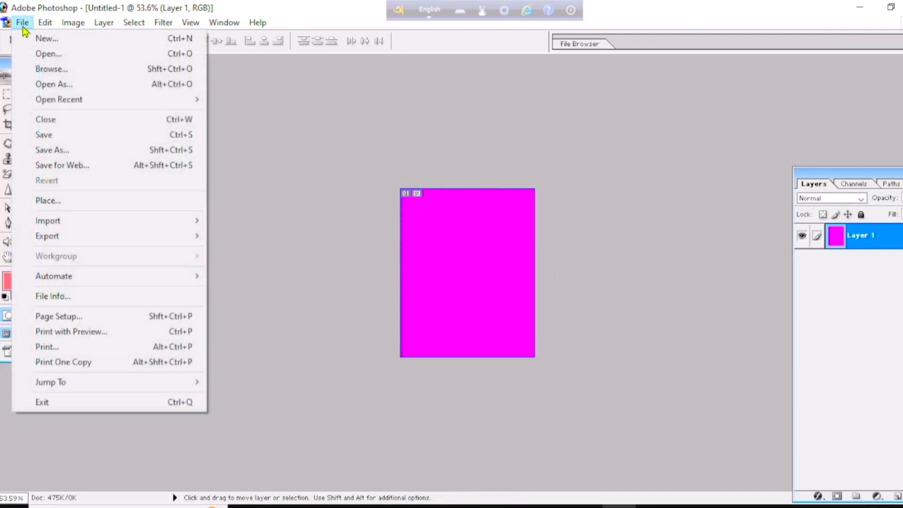
pyautogui.click(73, 151)
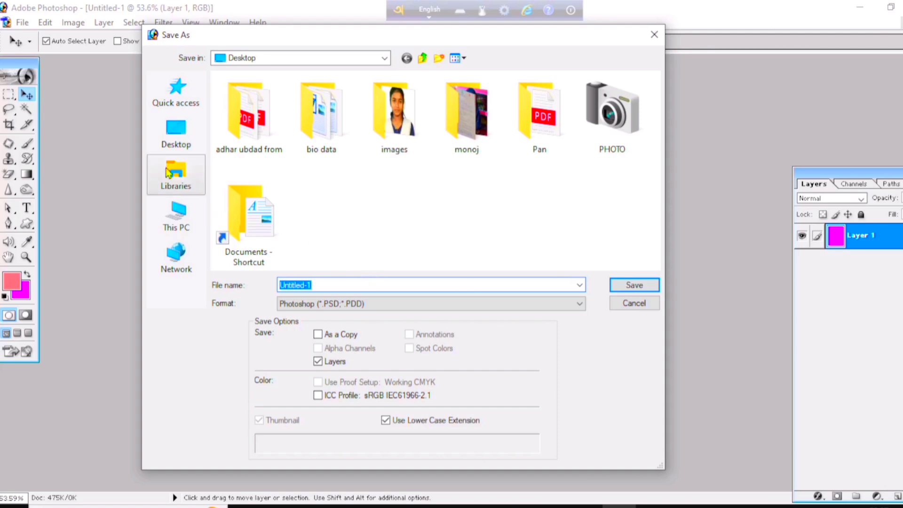
pyautogui.click(184, 147)
pyautogui.scroll(-1, 292, 246)
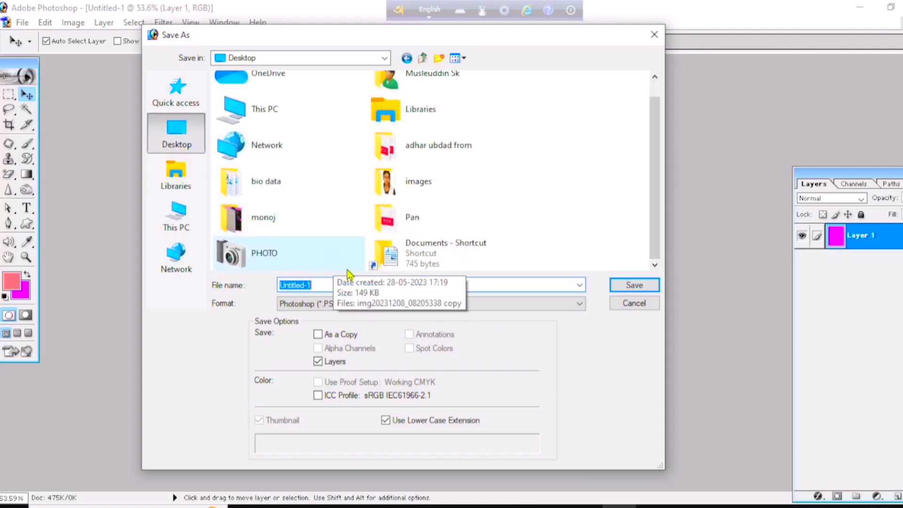
pyautogui.click(376, 304)
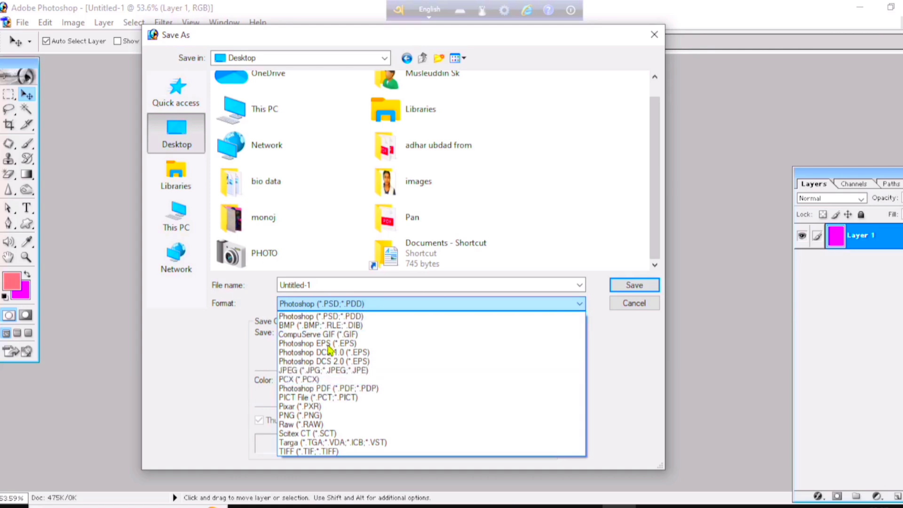
pyautogui.click(345, 393)
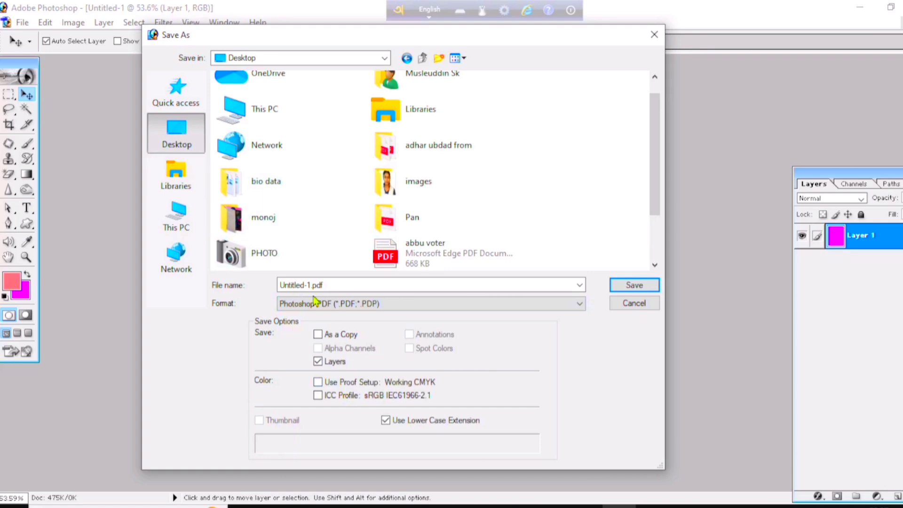
pyautogui.click(628, 288)
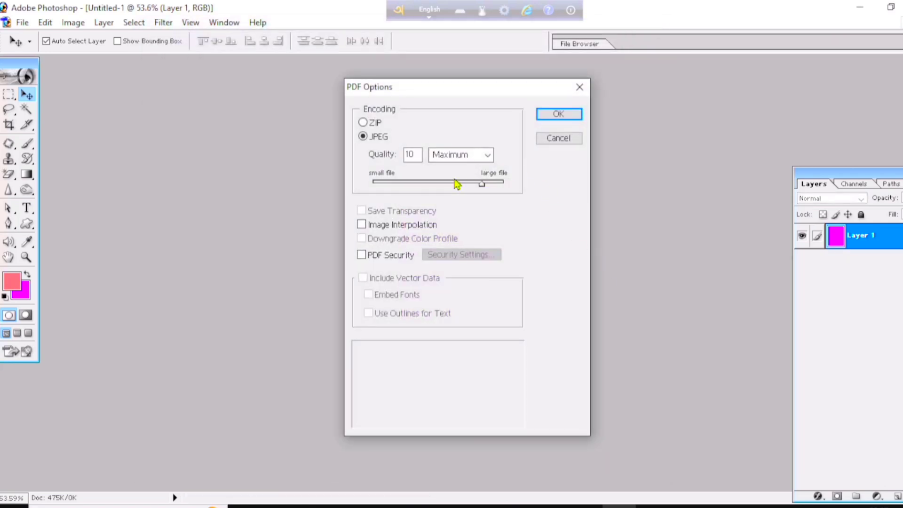
pyautogui.moveTo(481, 184); pyautogui.dragTo(454, 189)
pyautogui.click(562, 114)
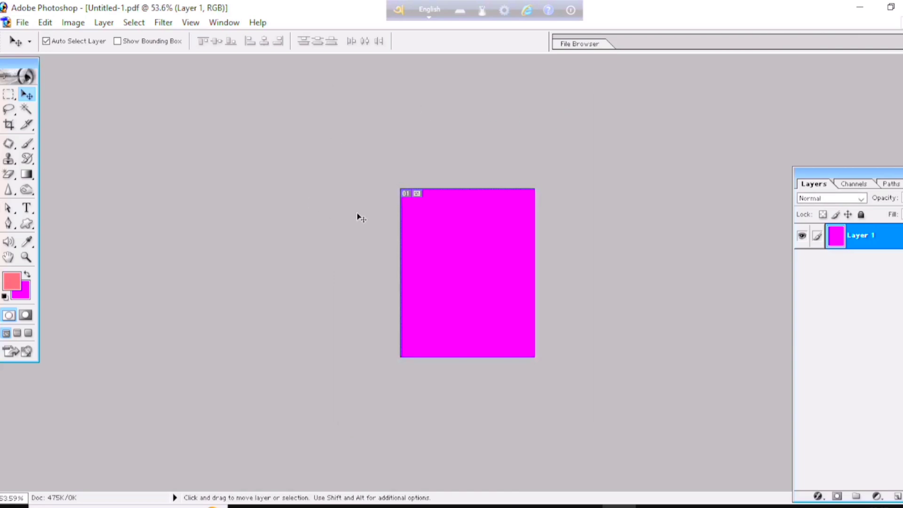
# Open the Desktop photo of the boy in the striped sweater and maximize its window
pyautogui.click(23, 22)
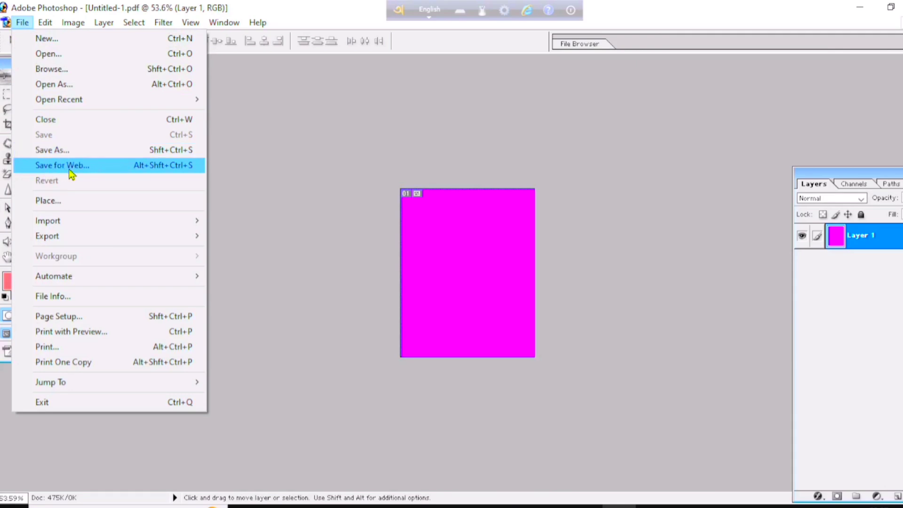
pyautogui.press('Escape')
pyautogui.click(22, 22)
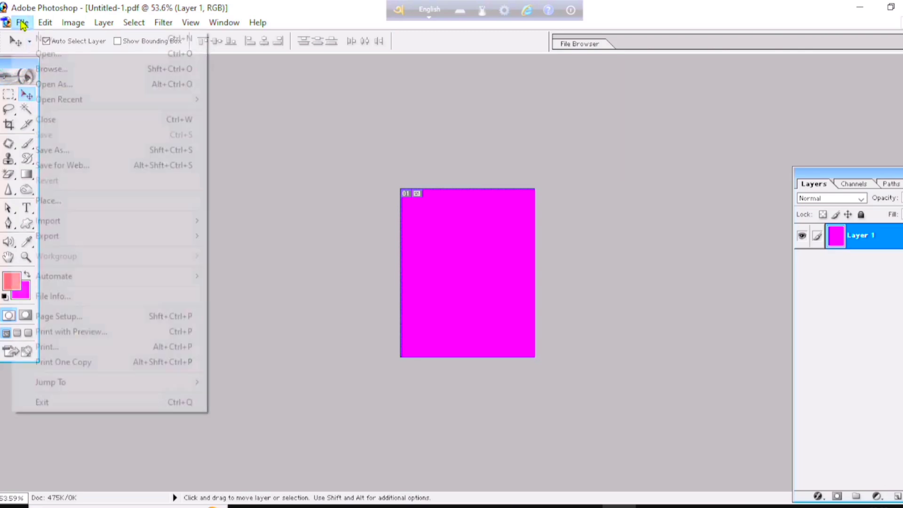
pyautogui.click(40, 55)
pyautogui.scroll(-2, 470, 203)
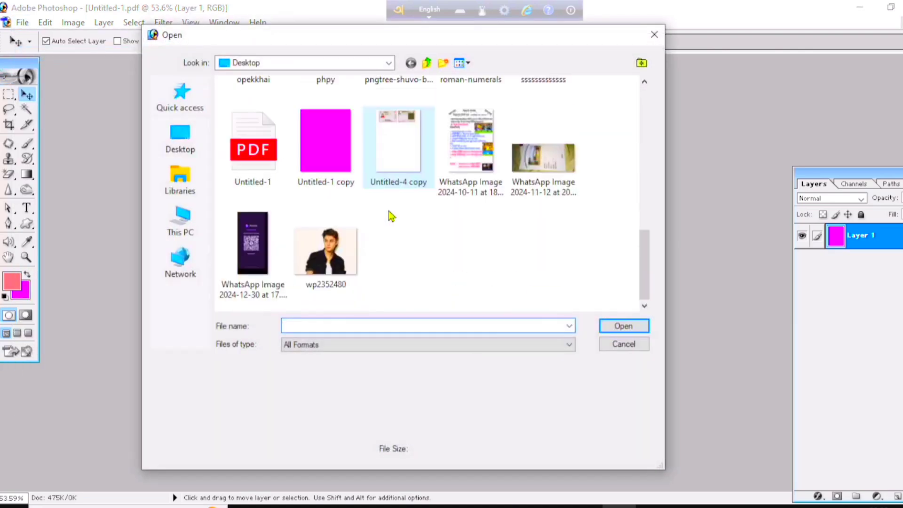
pyautogui.scroll(5, 522, 209)
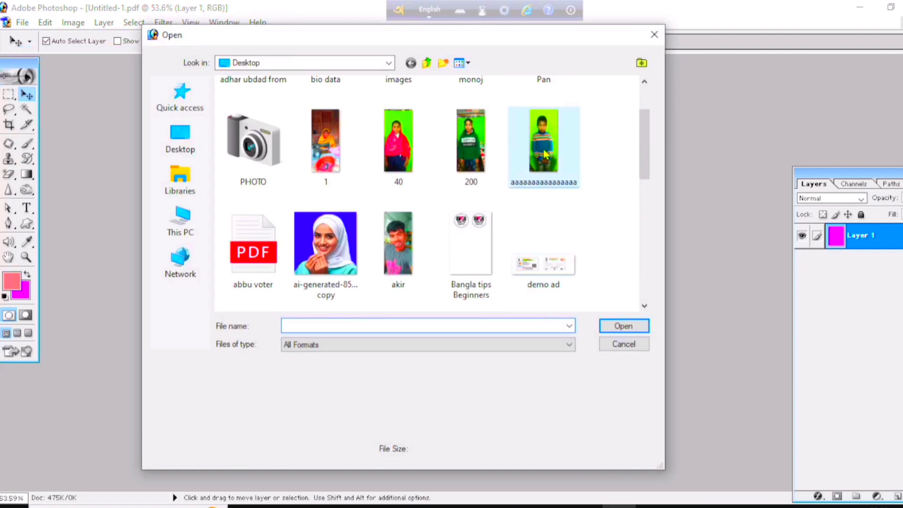
pyautogui.click(520, 167)
pyautogui.click(622, 325)
pyautogui.moveTo(112, 78); pyautogui.dragTo(325, 105)
pyautogui.click(363, 108)
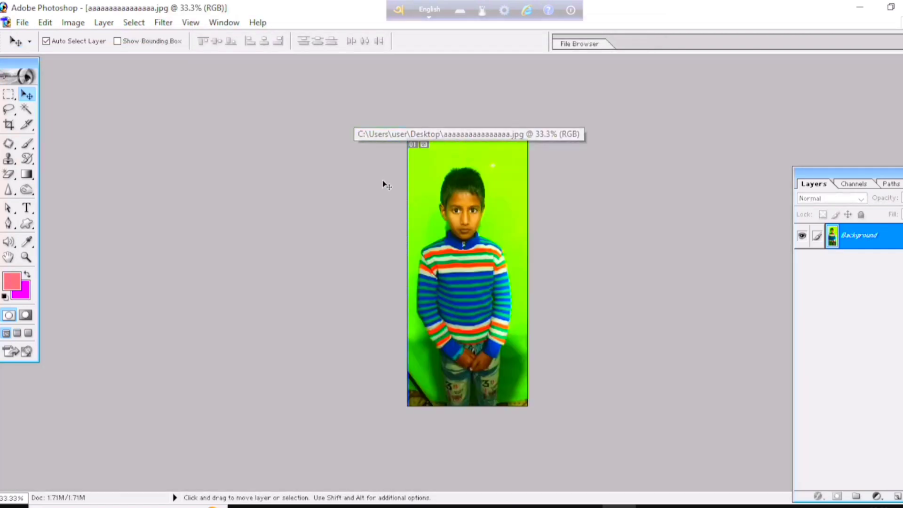
# Crop the photo to the boy's head and upper body at 1.2 x 1.5 in and 300 pixels/inch, and activate the Move tool
pyautogui.hotkey('ctrl', '0')
pyautogui.click(10, 125)
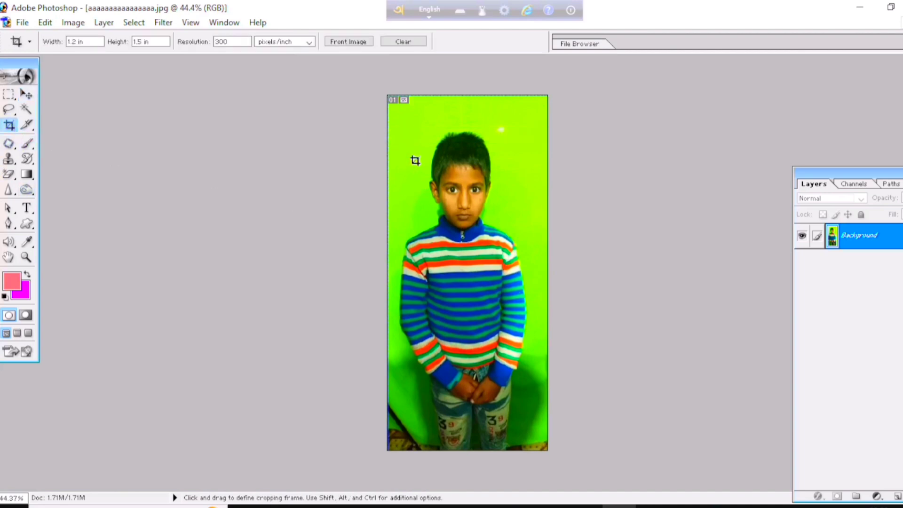
pyautogui.moveTo(481, 293); pyautogui.dragTo(555, 404)
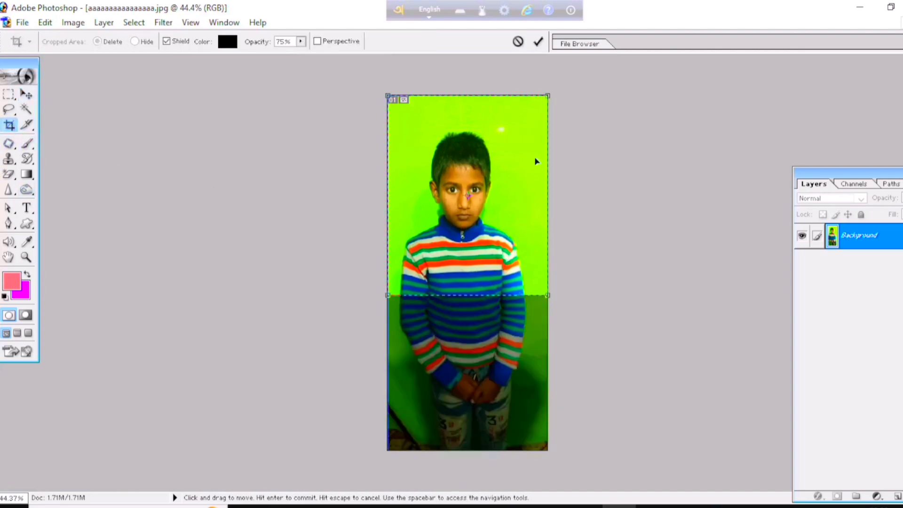
pyautogui.click(539, 42)
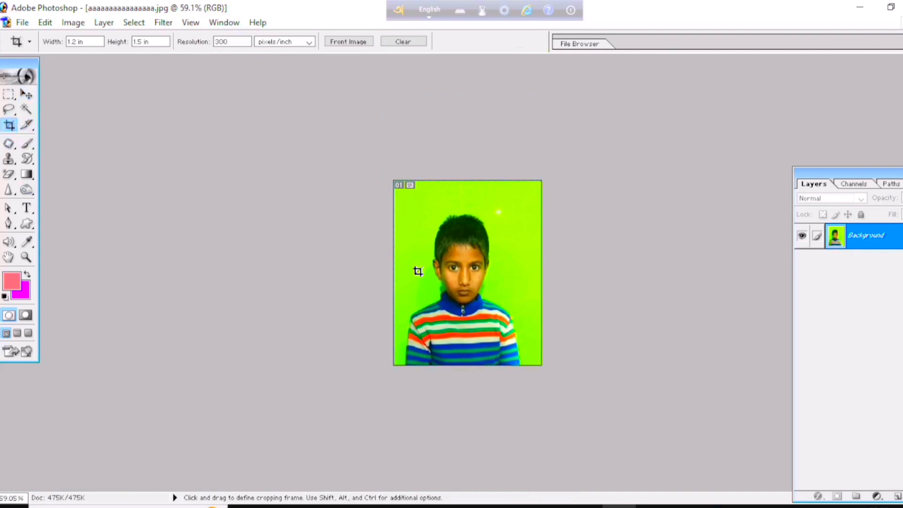
pyautogui.click(27, 98)
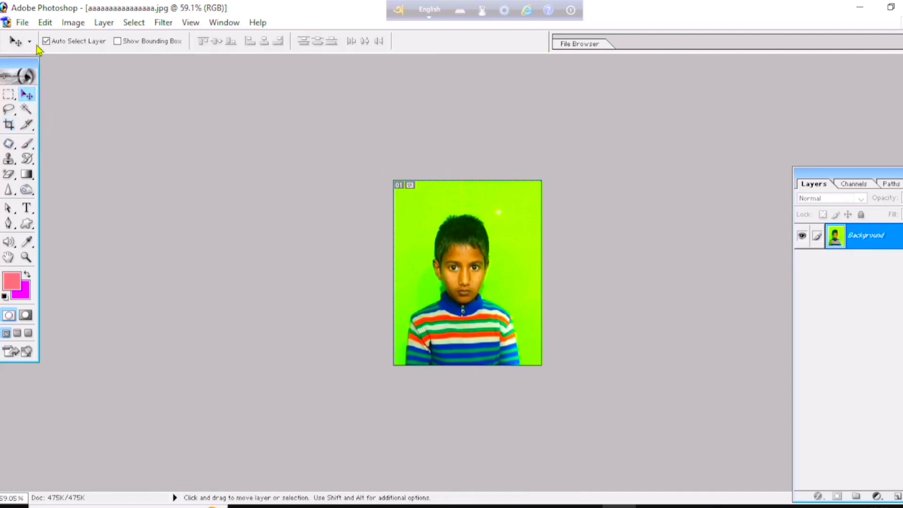
# Save the cropped photo for the web as a JPEG High at quality 60, overwriting the existing Desktop file of the same name
pyautogui.click(22, 26)
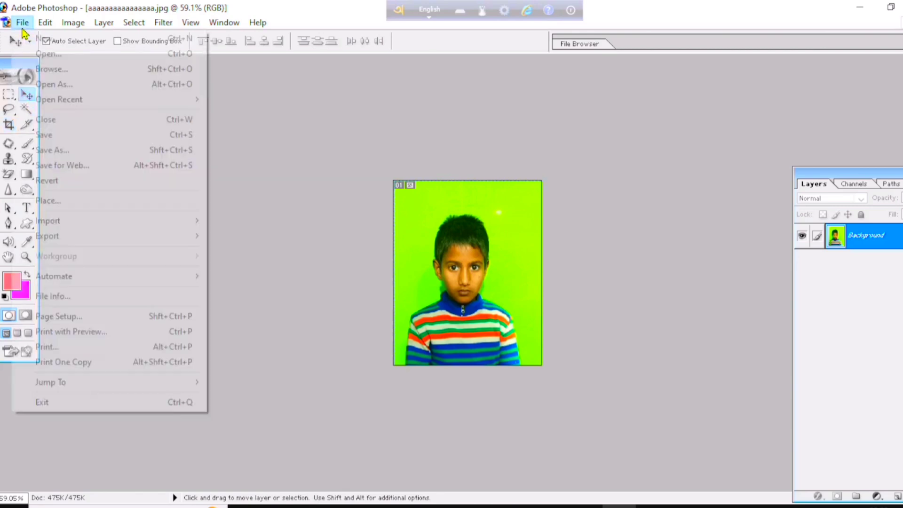
pyautogui.click(78, 171)
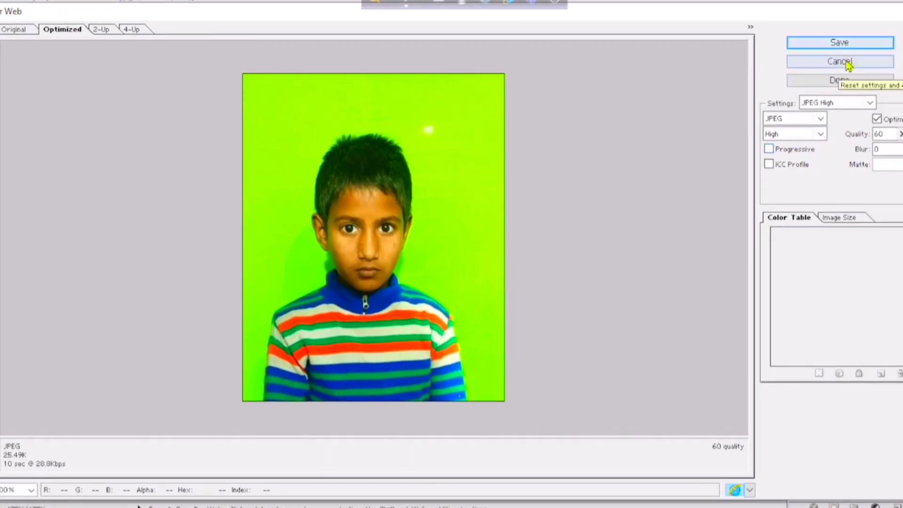
pyautogui.click(839, 42)
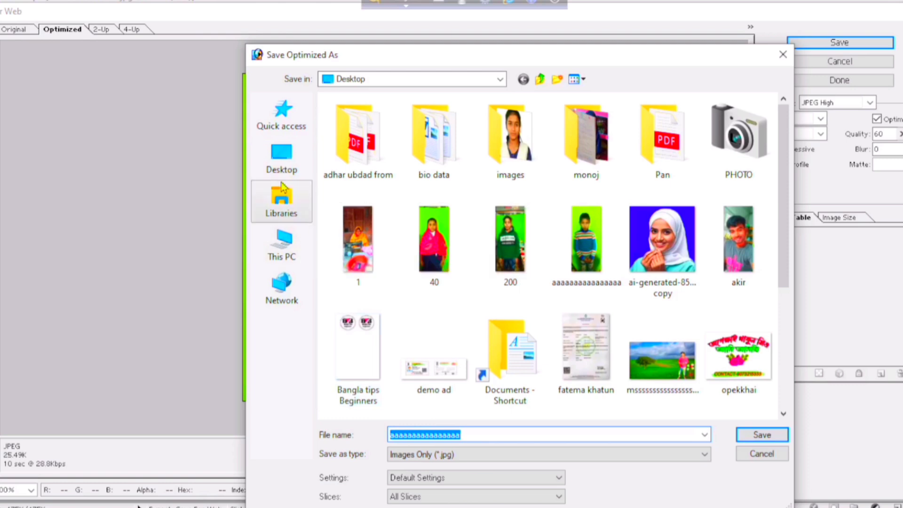
pyautogui.click(282, 157)
pyautogui.scroll(-5, 453, 294)
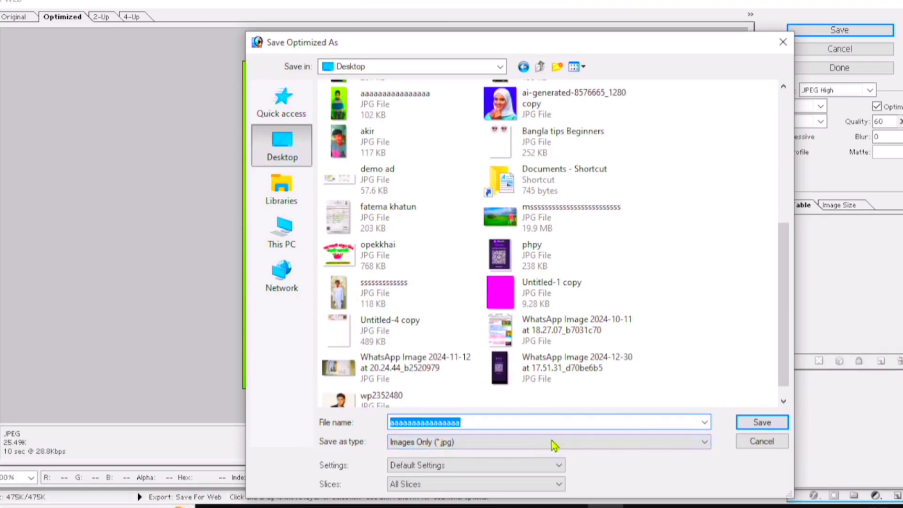
pyautogui.click(757, 424)
pyautogui.press('Return')
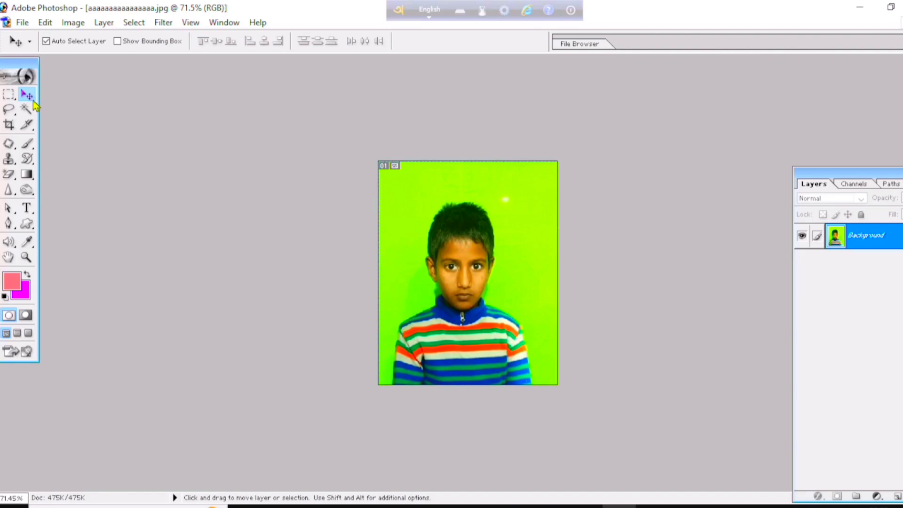
# Add the horizontal text "ফভমম" across the boy's forehead as a new text layer
pyautogui.click(22, 22)
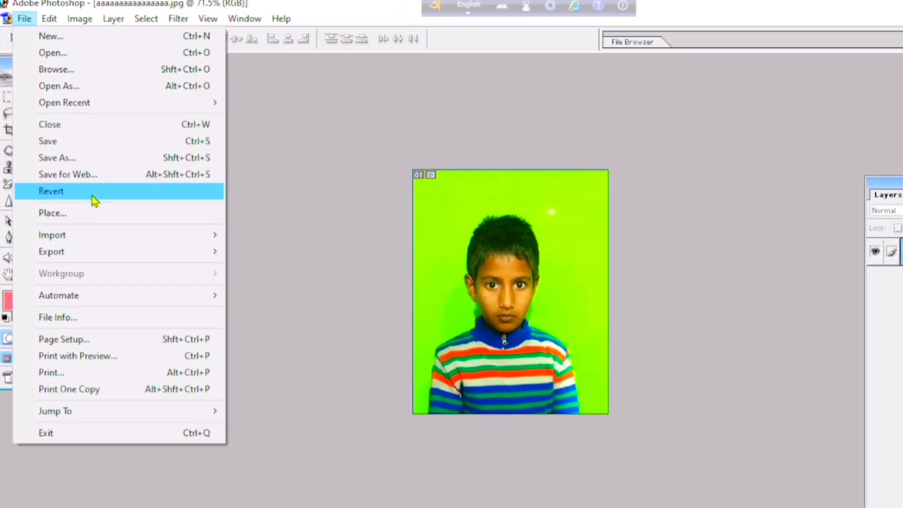
pyautogui.click(343, 283)
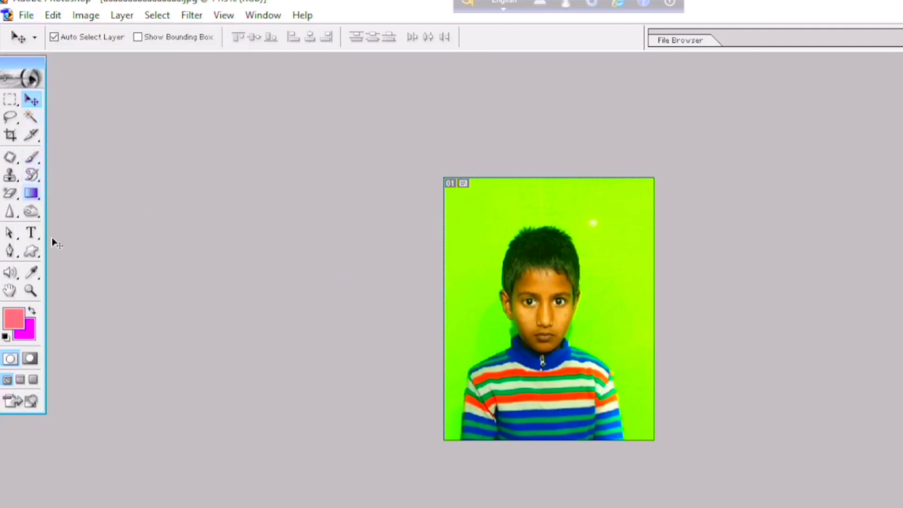
pyautogui.click(33, 235)
pyautogui.click(469, 289)
pyautogui.write('ফভমম')
pyautogui.click(627, 43)
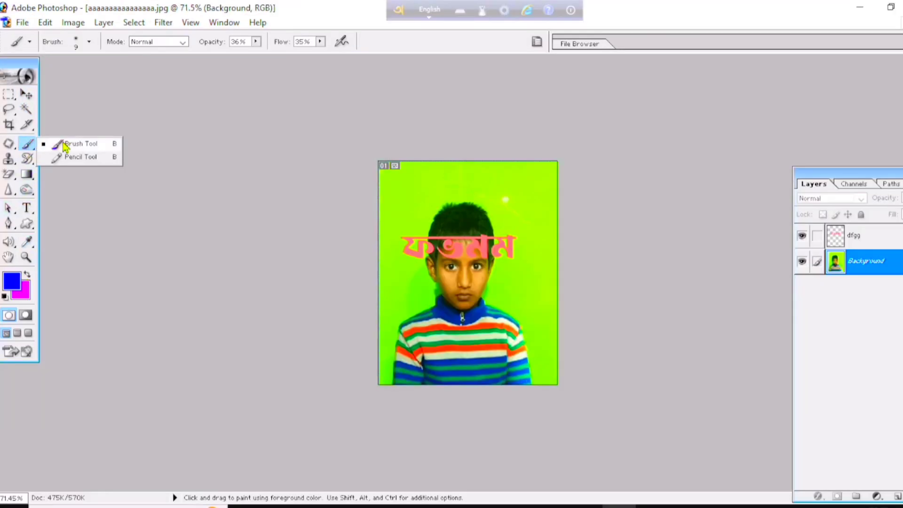
# Scribble a blue freehand brush stroke around the boy's head on the Background layer and darken his face with the Burn tool
pyautogui.click(77, 143)
pyautogui.moveTo(470, 191)
pyautogui.mouseDown()
pyautogui.moveTo(489, 217)
pyautogui.moveTo(518, 188)
pyautogui.moveTo(531, 250)
pyautogui.moveTo(511, 296)
pyautogui.mouseUp()
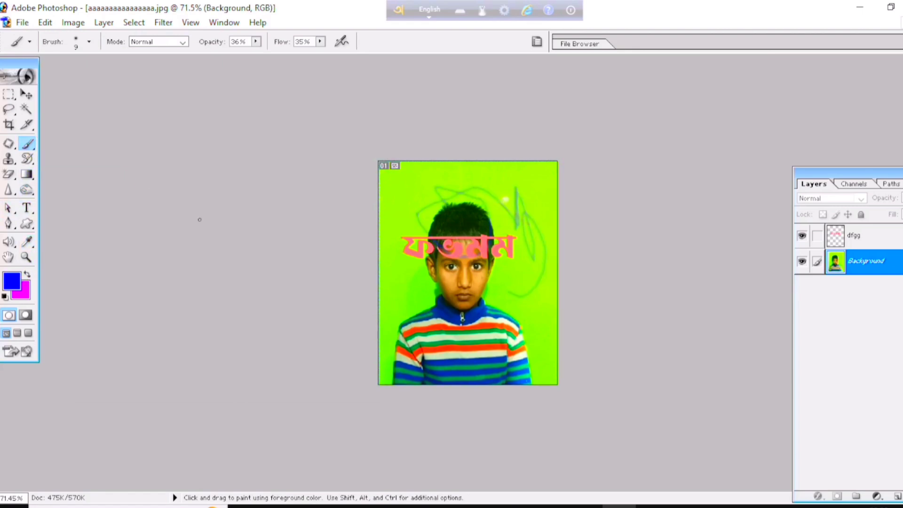
pyautogui.rightClick(26, 190)
pyautogui.click(80, 202)
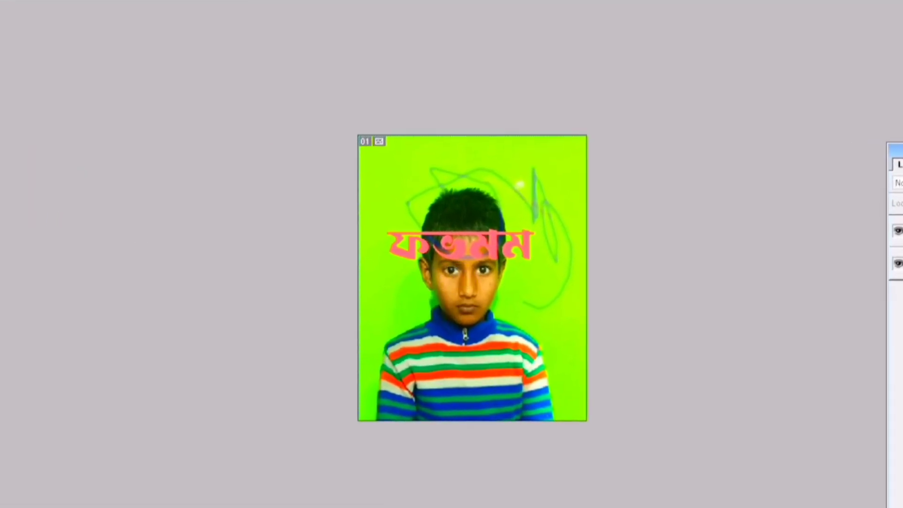
pyautogui.moveTo(463, 301)
pyautogui.mouseDown()
pyautogui.moveTo(391, 288)
pyautogui.moveTo(467, 306)
pyautogui.mouseUp()
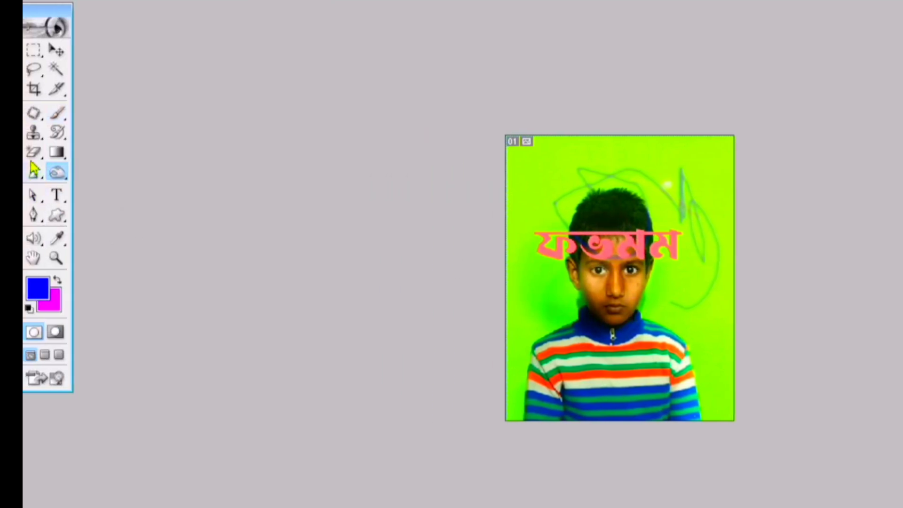
# Start an empty horizontal text layer and draw a small rectangular path above and beside the boy's head, ending with the Move tool active
pyautogui.rightClick(58, 199)
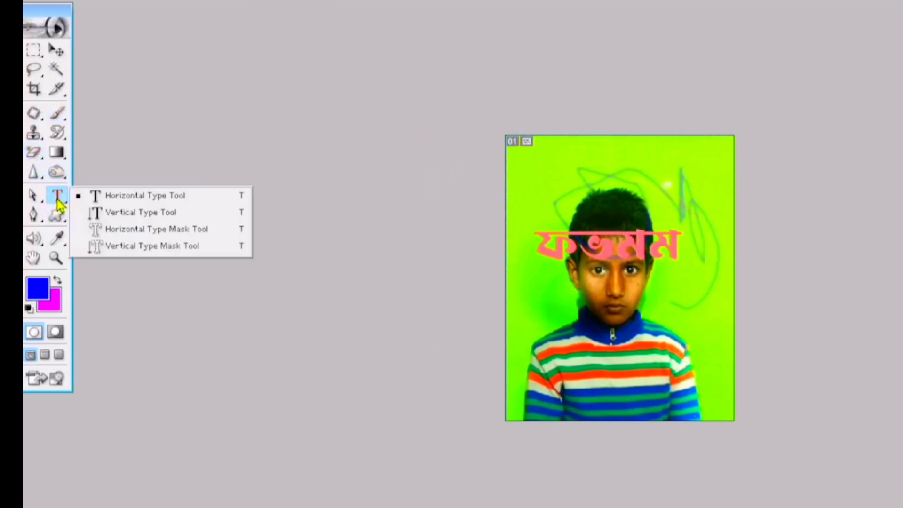
pyautogui.click(113, 198)
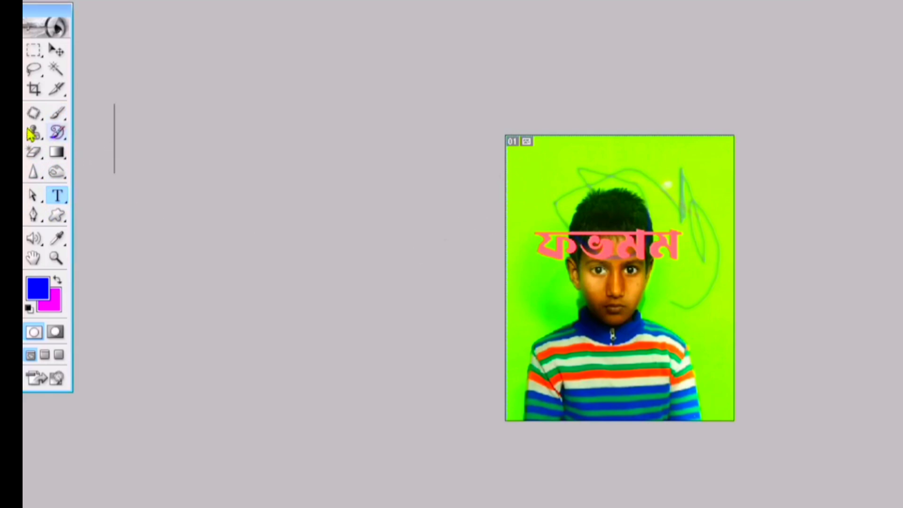
pyautogui.rightClick(56, 215)
pyautogui.click(131, 213)
pyautogui.moveTo(395, 184); pyautogui.dragTo(452, 226)
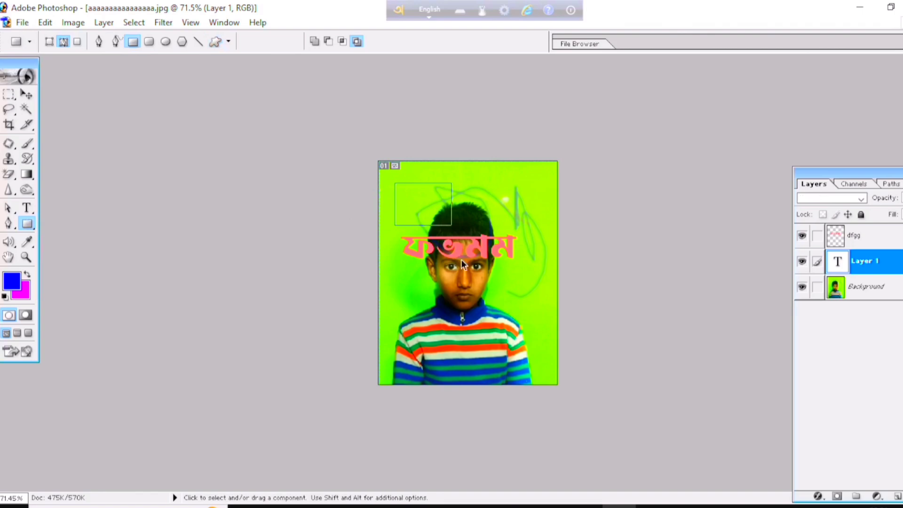
pyautogui.press('v')
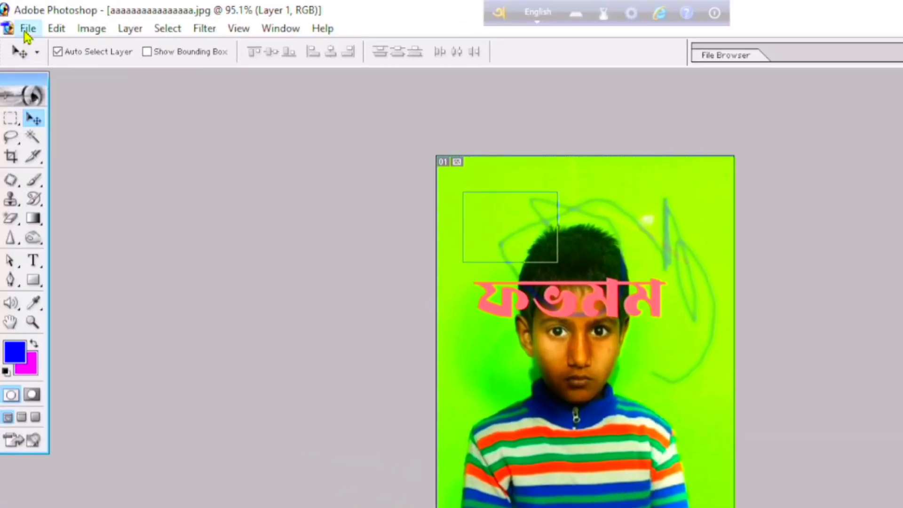
# Revert the photo to its last saved version
pyautogui.click(27, 29)
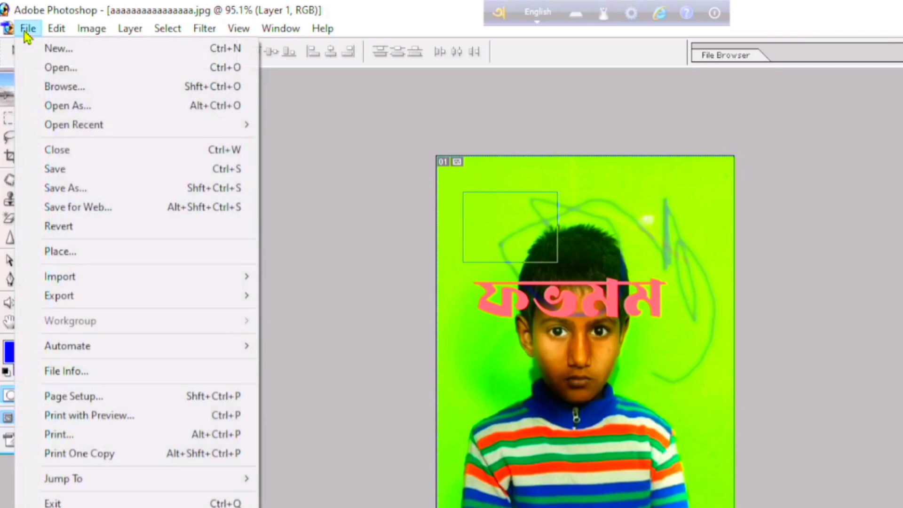
pyautogui.click(374, 246)
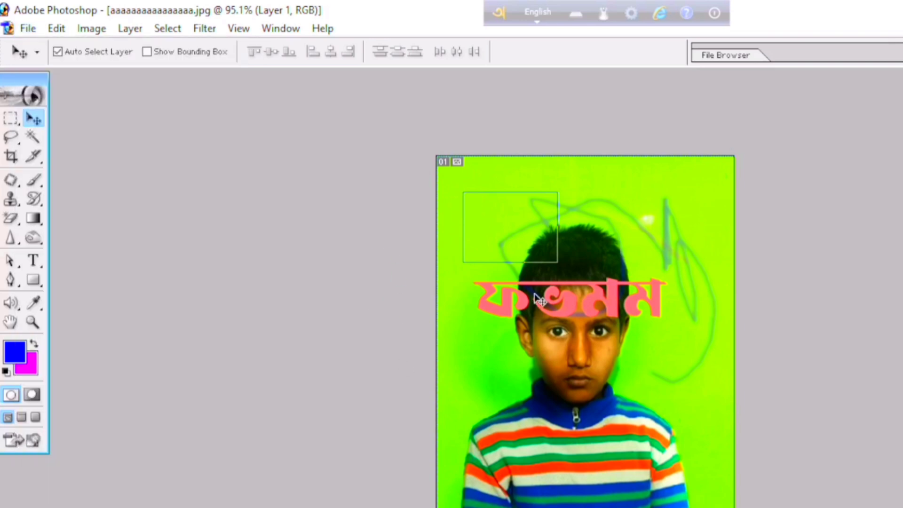
pyautogui.click(28, 29)
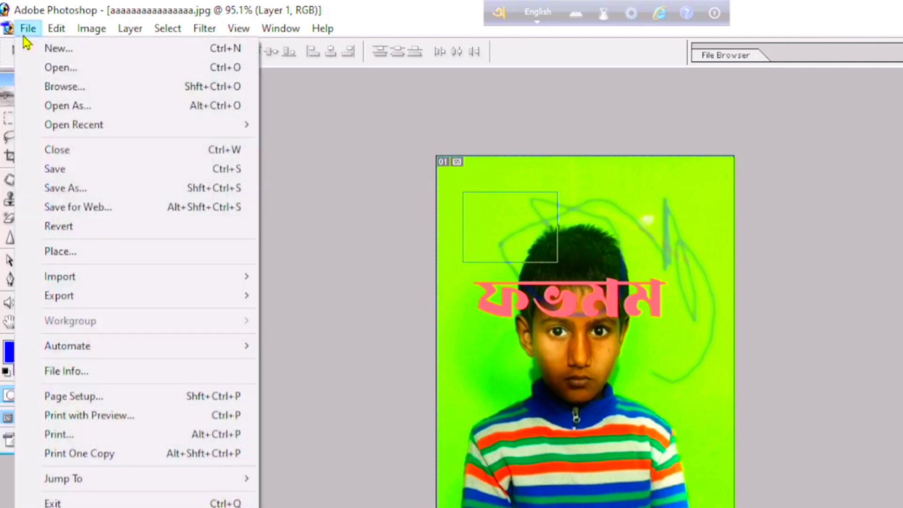
pyautogui.click(70, 231)
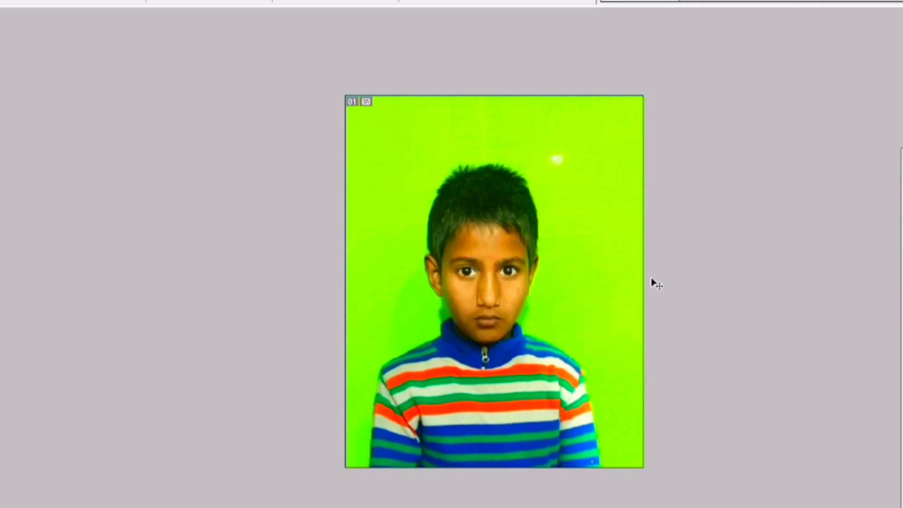
pyautogui.scroll(-2, 574, 267)
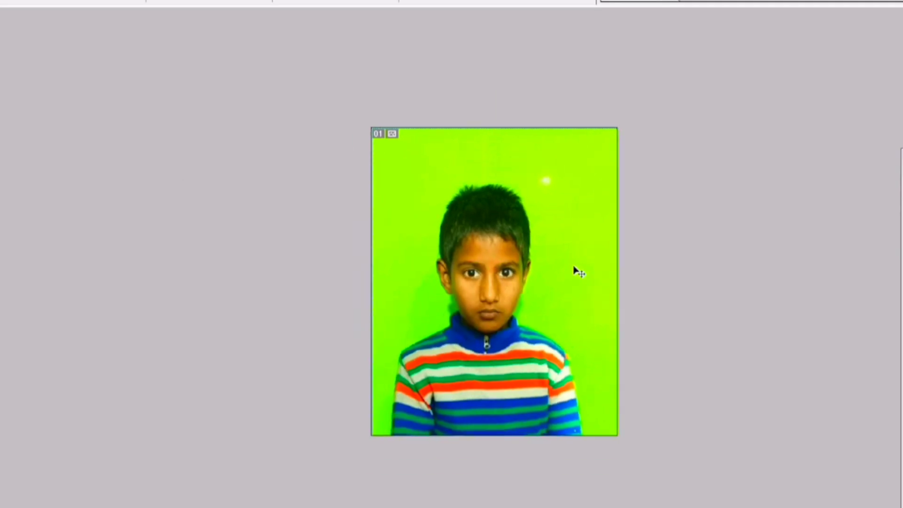
# Open 200.jpg from the Desktop, maximize its window and enlarge the view
pyautogui.click(28, 28)
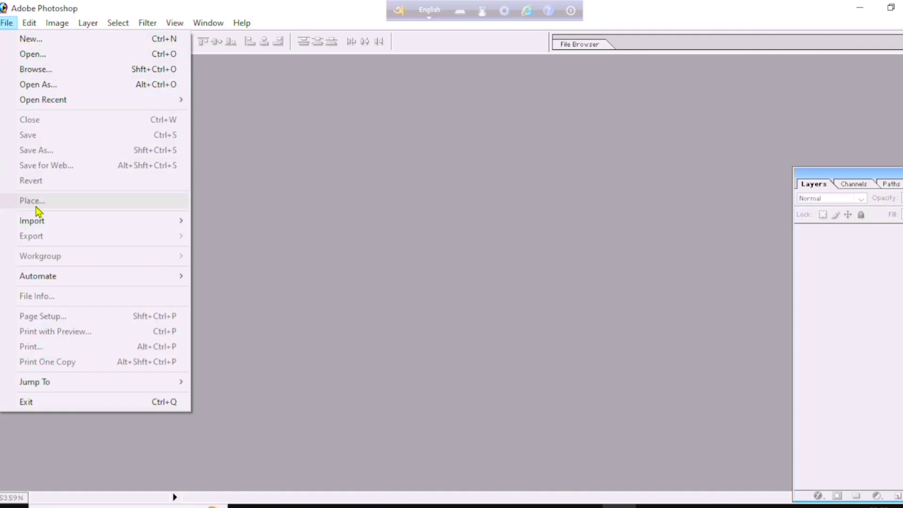
pyautogui.click(346, 253)
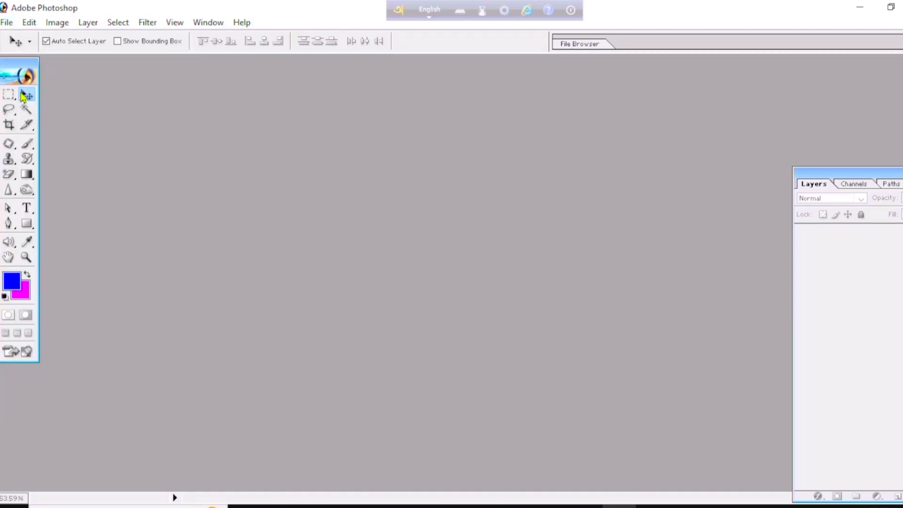
pyautogui.click(7, 23)
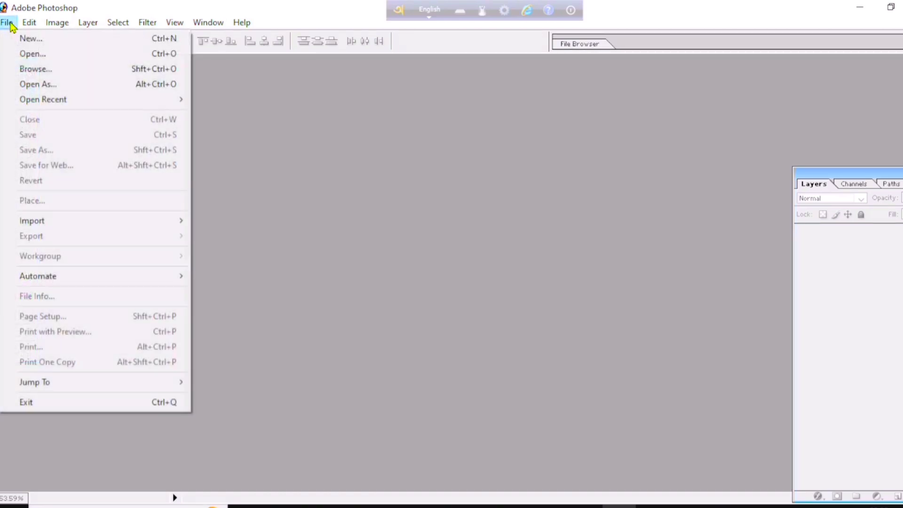
pyautogui.click(35, 52)
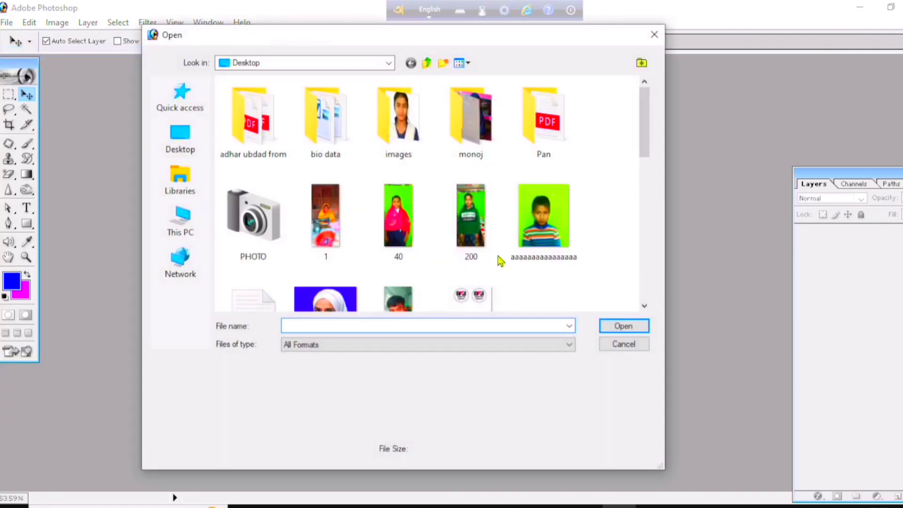
pyautogui.click(489, 240)
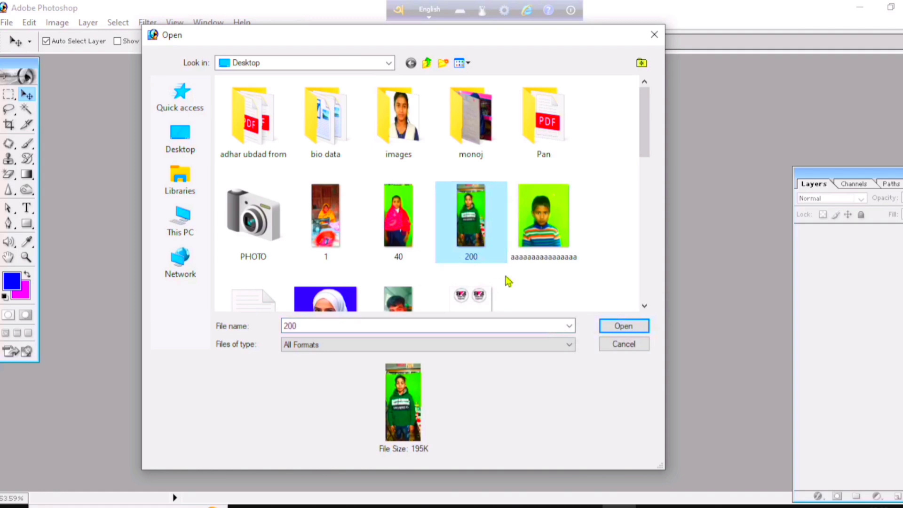
pyautogui.click(624, 325)
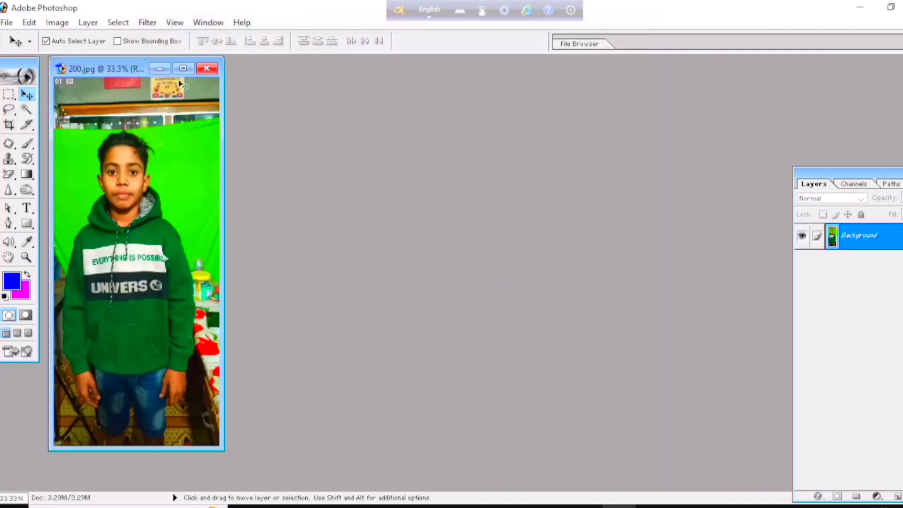
pyautogui.click(183, 68)
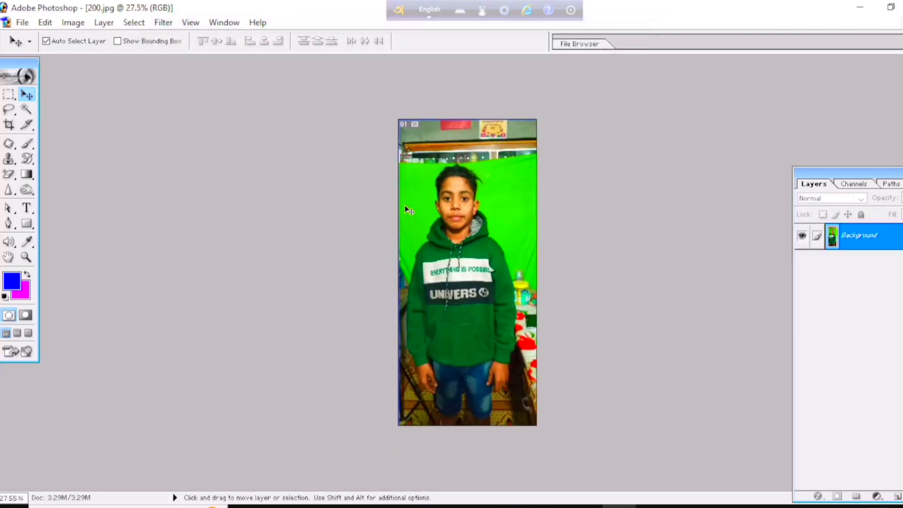
pyautogui.hotkey('ctrl', '+')
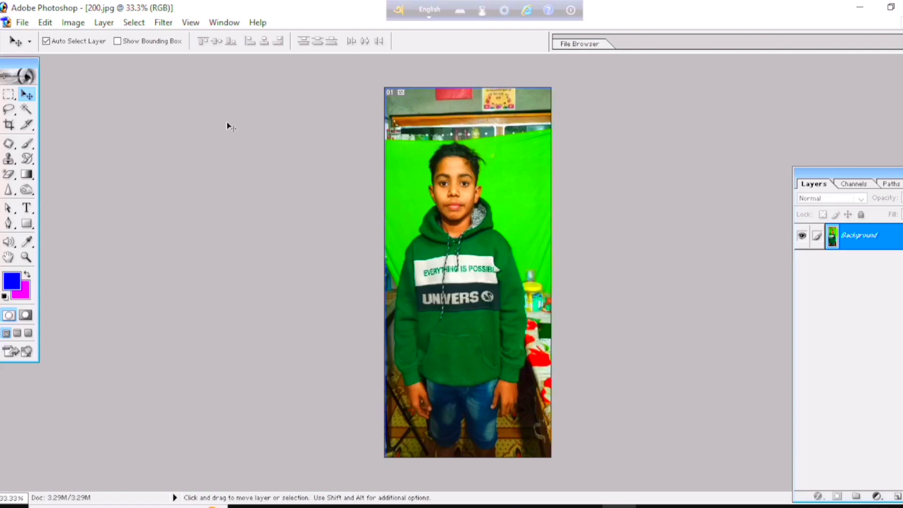
# Place the Desktop file Untitled-1.pdf into the photo of the boy in the green hoodie
pyautogui.click(22, 24)
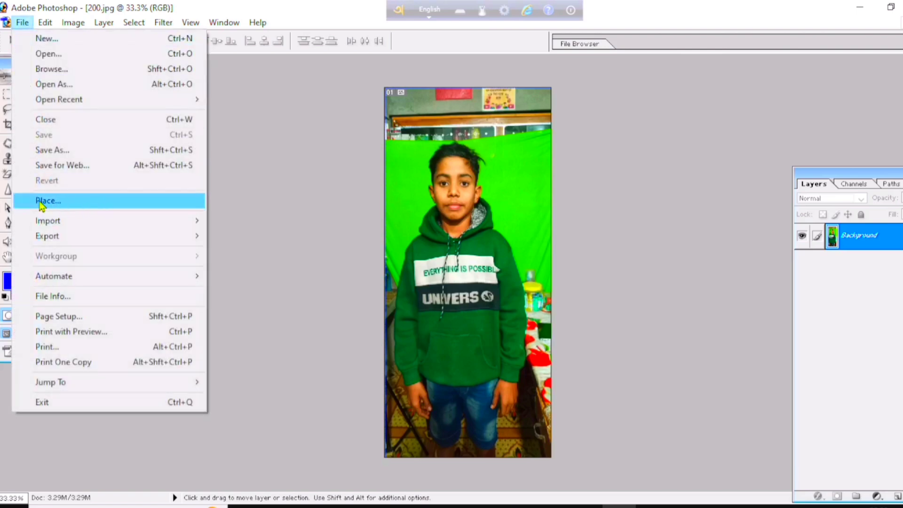
pyautogui.click(98, 202)
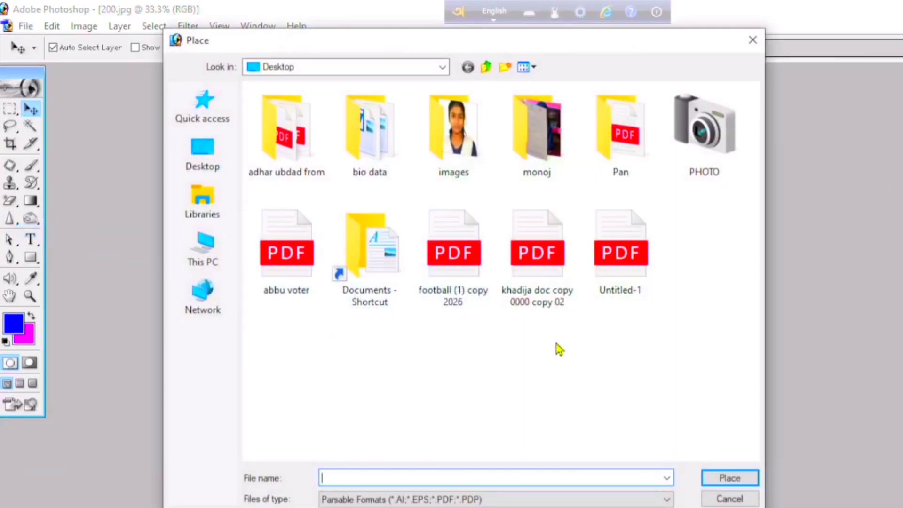
pyautogui.click(639, 282)
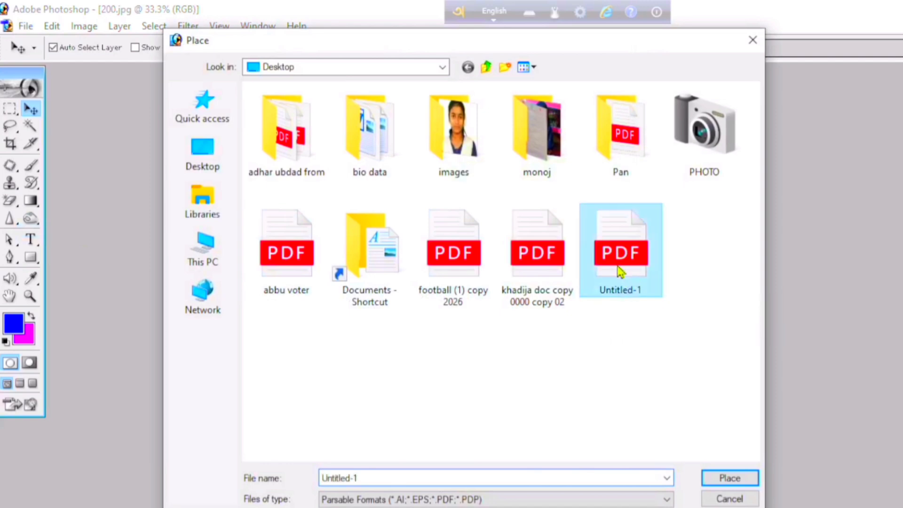
pyautogui.click(729, 478)
pyautogui.hotkey('ctrl', '0')
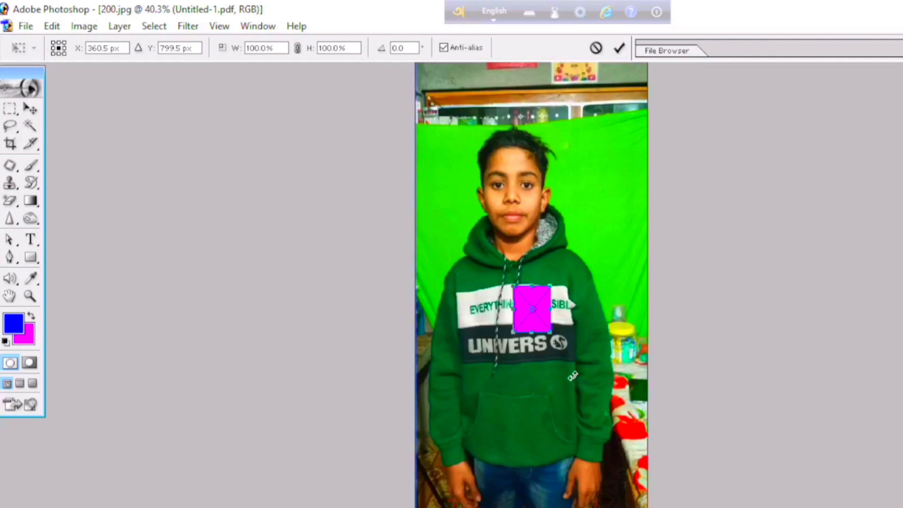
# Enlarge the placed magenta PDF to about 457% width and 589% height over the boy's torso, and undo the committed placement
pyautogui.moveTo(548, 334); pyautogui.dragTo(613, 445)
pyautogui.moveTo(581, 393); pyautogui.dragTo(577, 376)
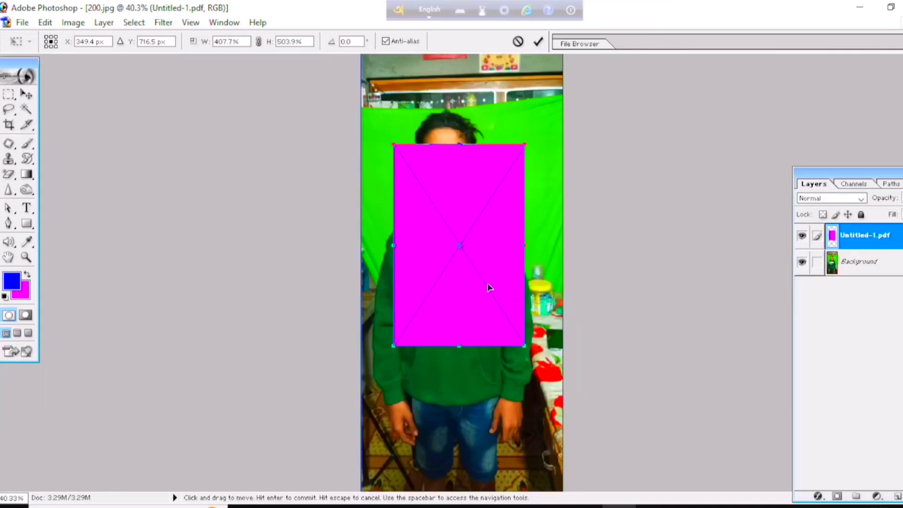
pyautogui.moveTo(524, 346); pyautogui.dragTo(540, 380)
pyautogui.moveTo(469, 312); pyautogui.dragTo(457, 317)
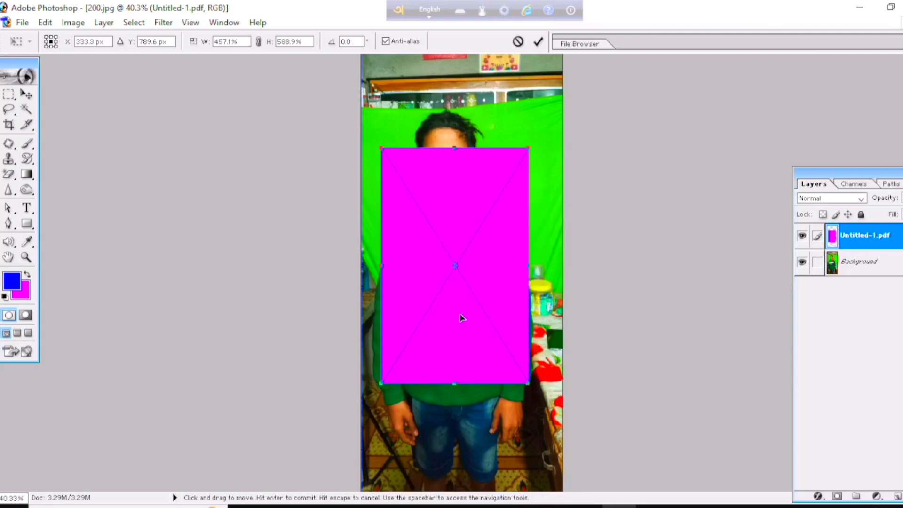
pyautogui.press('Return')
pyautogui.hotkey('ctrl', 'z')
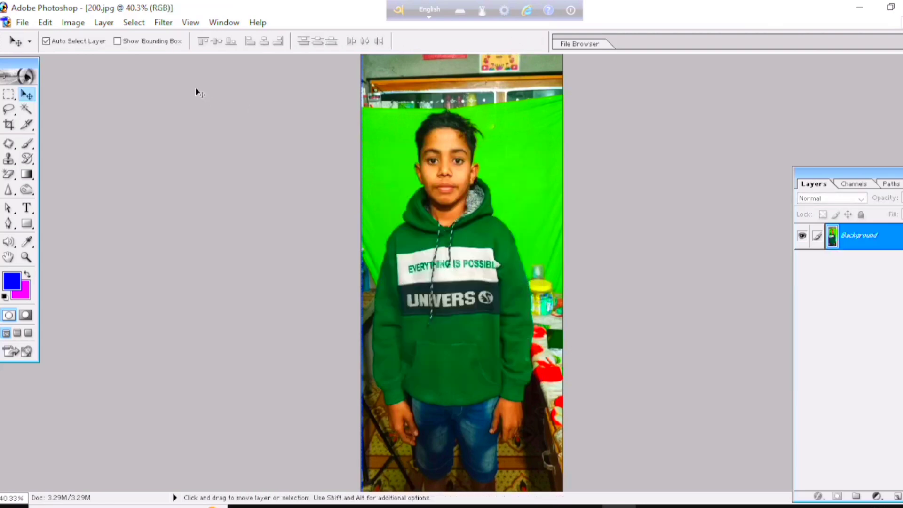
# Choose the file Certificate For Aadhaar Enrollment Update (1) from the Downloads folder for placing into the boy's photo
pyautogui.click(22, 23)
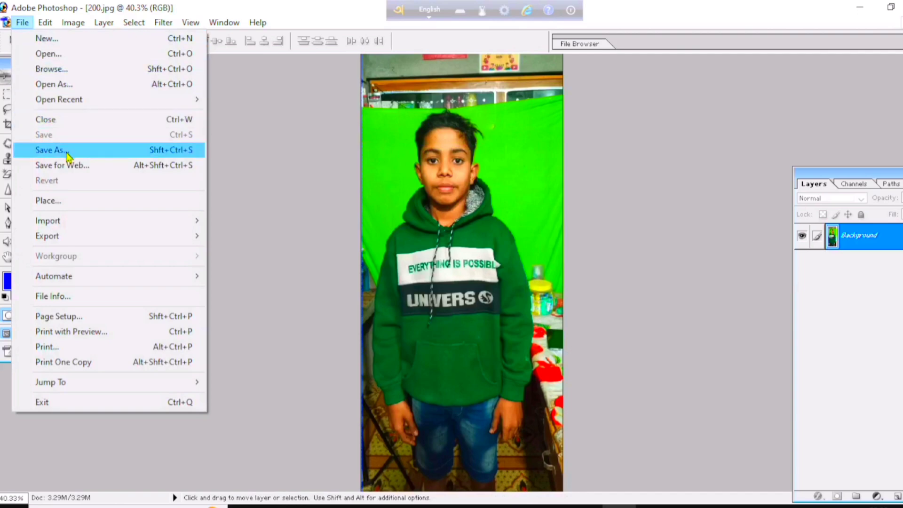
pyautogui.click(85, 203)
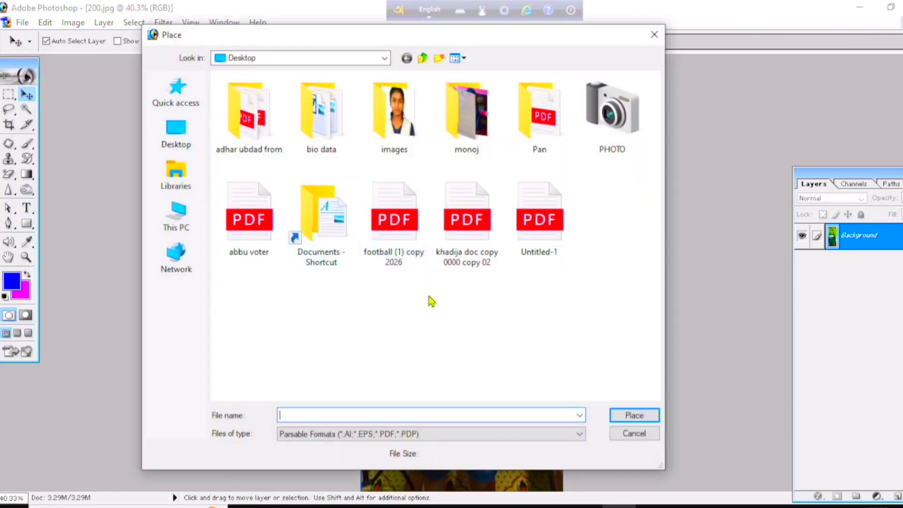
pyautogui.click(536, 135)
pyautogui.doubleClick(535, 135)
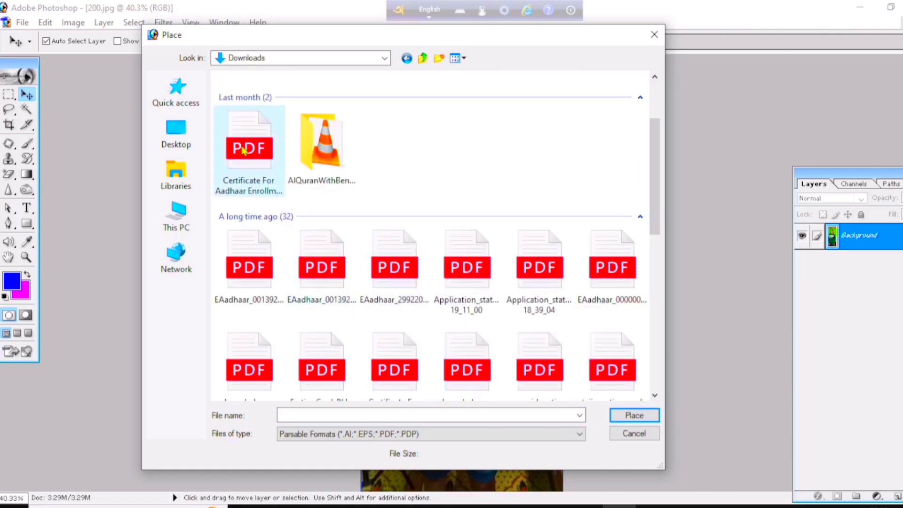
pyautogui.click(243, 150)
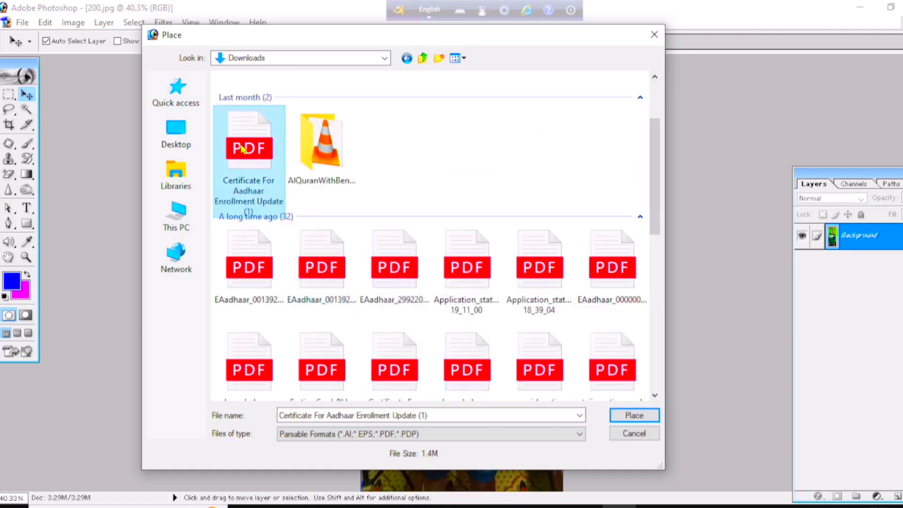
pyautogui.click(635, 419)
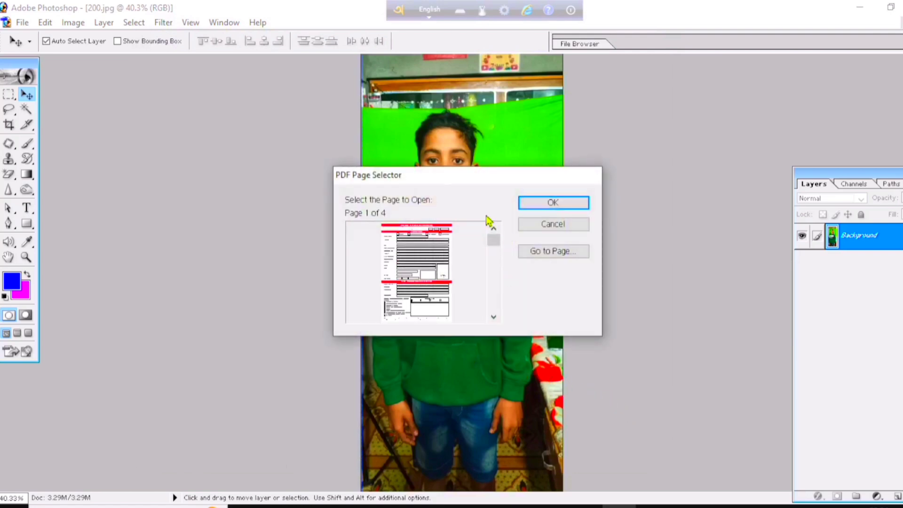
pyautogui.moveTo(442, 180); pyautogui.dragTo(459, 163)
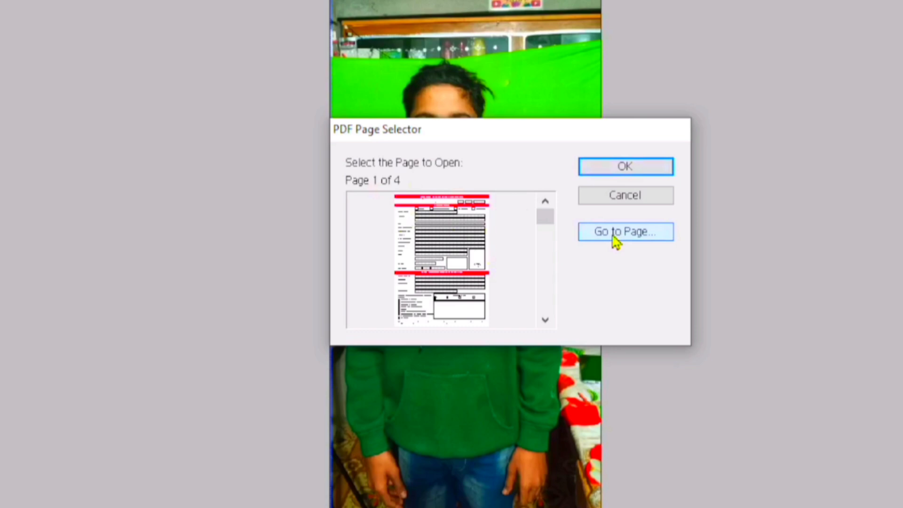
# Place page 1 of the multi-page PDF form over the boy's photo, and cancel the uncommitted placement
pyautogui.click(616, 241)
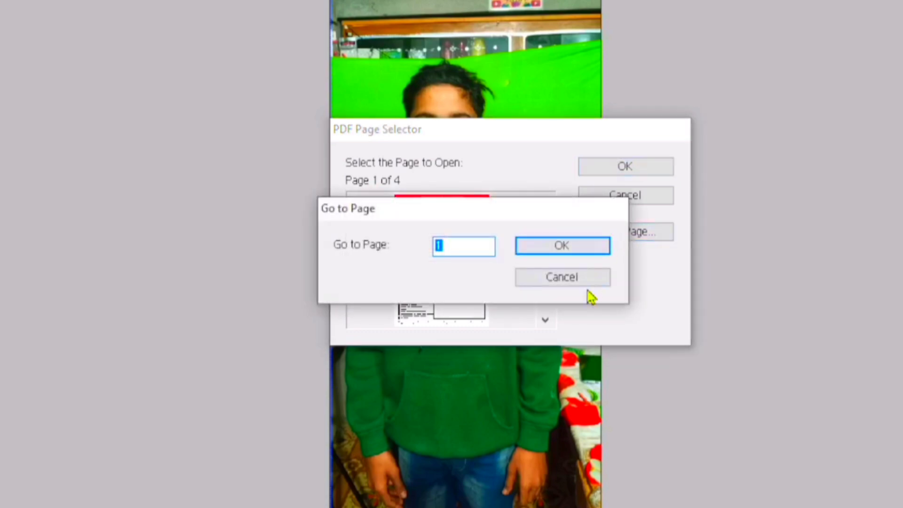
pyautogui.click(454, 247)
pyautogui.click(564, 249)
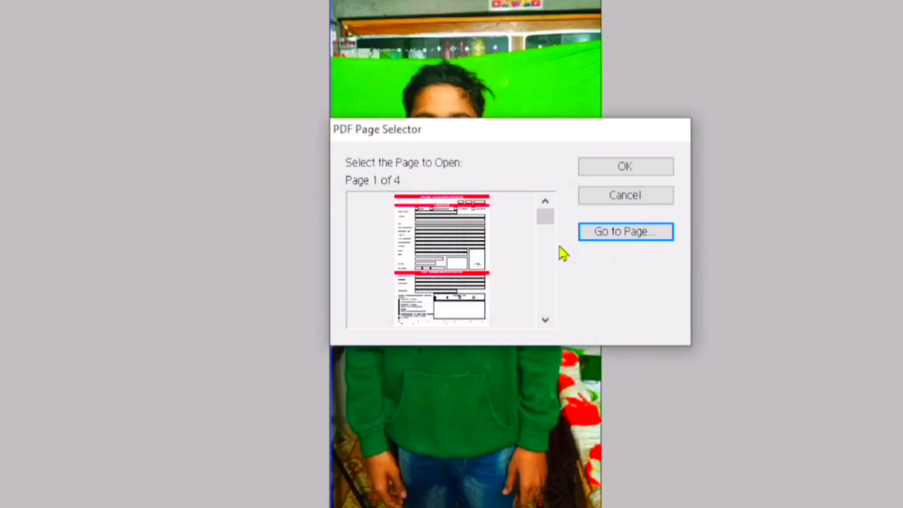
pyautogui.click(606, 173)
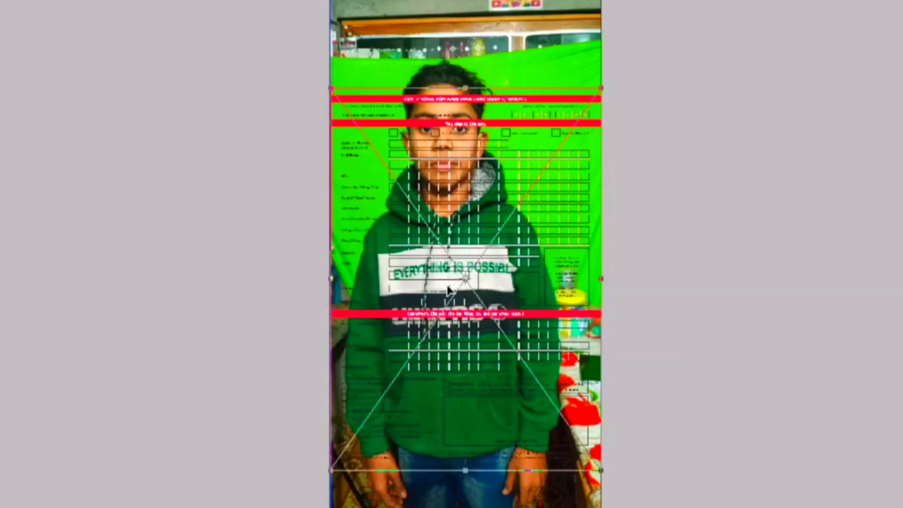
pyautogui.scroll(1, 459, 248)
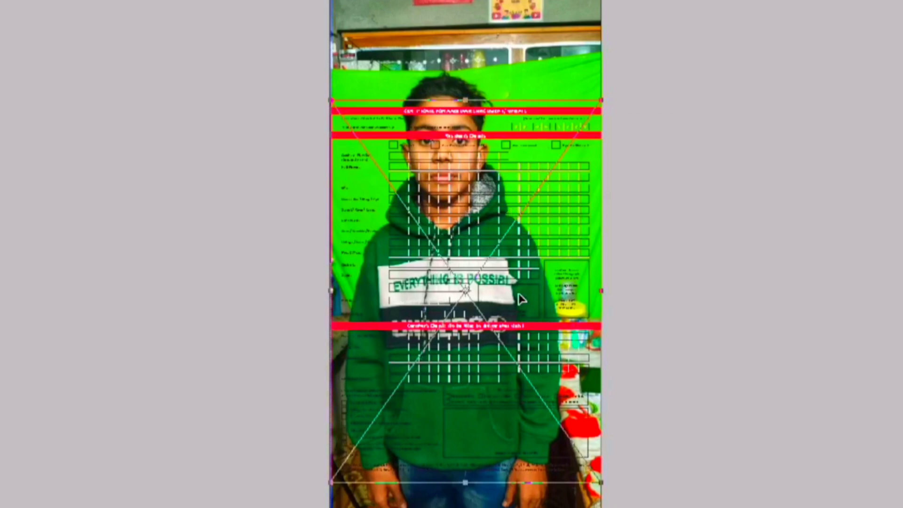
pyautogui.scroll(-1, 521, 299)
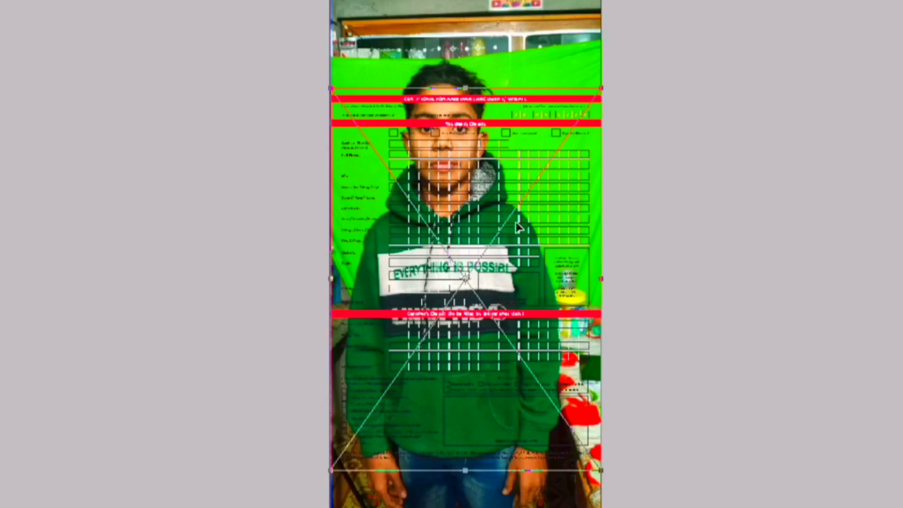
pyautogui.scroll(1, 506, 275)
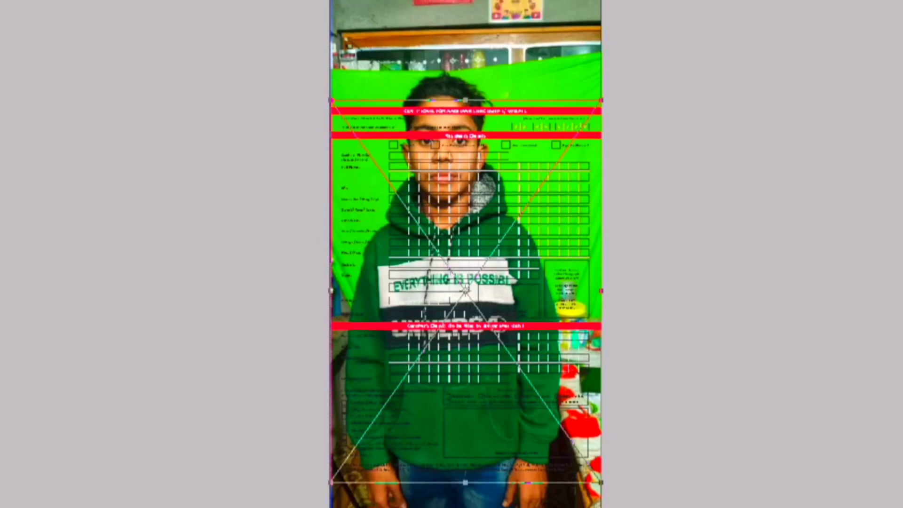
pyautogui.press('Escape')
pyautogui.click(23, 22)
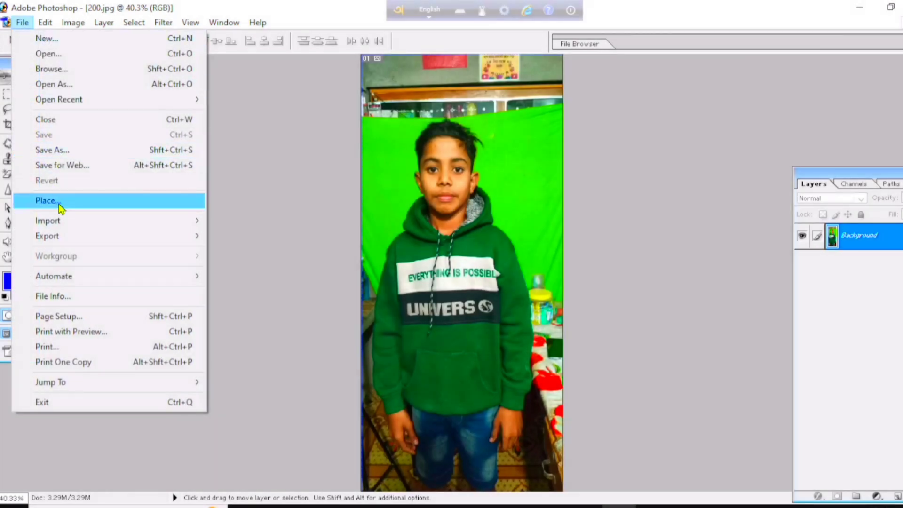
pyautogui.moveTo(87, 225)
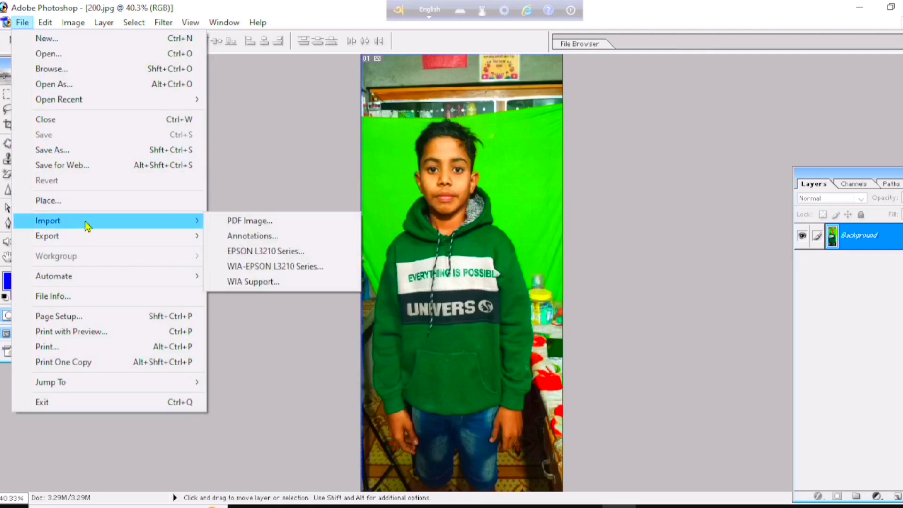
pyautogui.moveTo(89, 242)
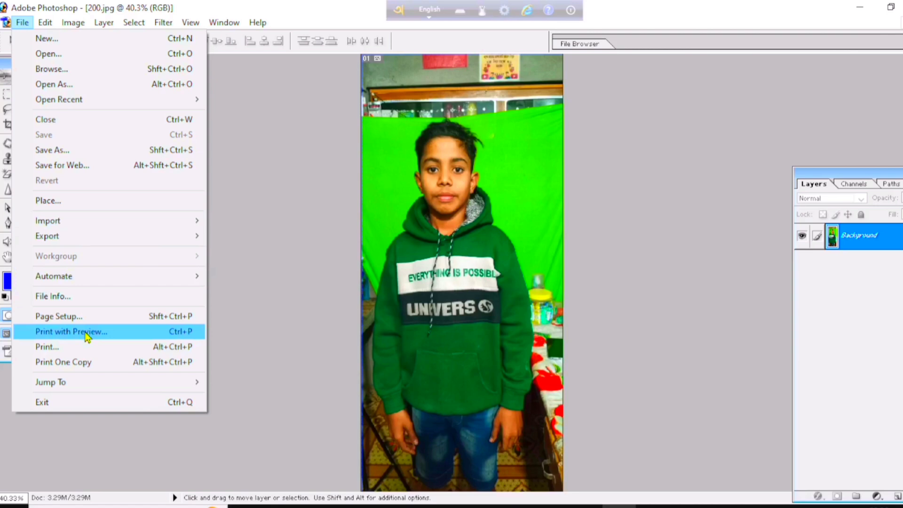
pyautogui.click(251, 269)
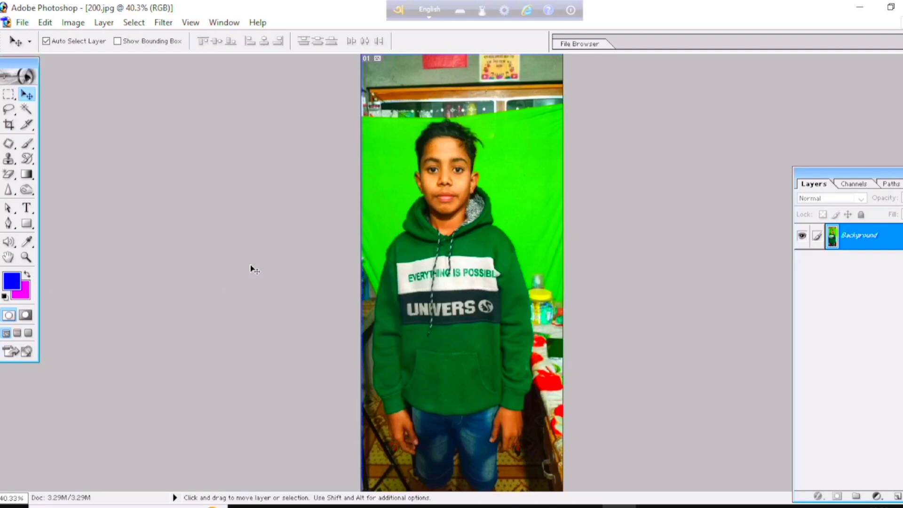
pyautogui.scroll(-1, 239, 274)
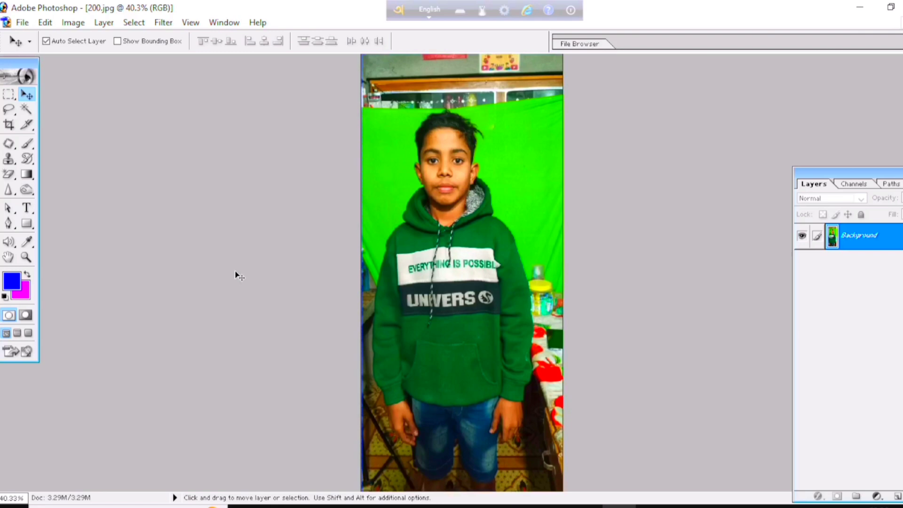
pyautogui.scroll(1, 239, 275)
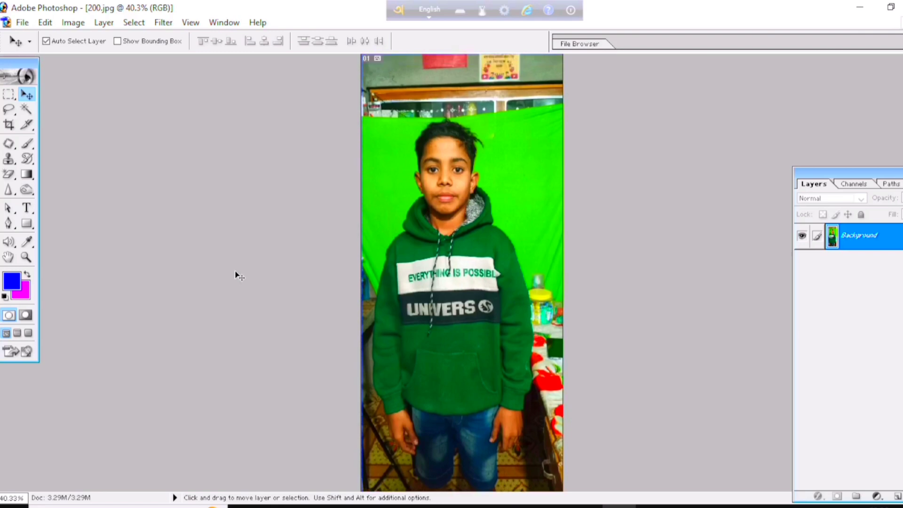
pyautogui.scroll(-1, 239, 276)
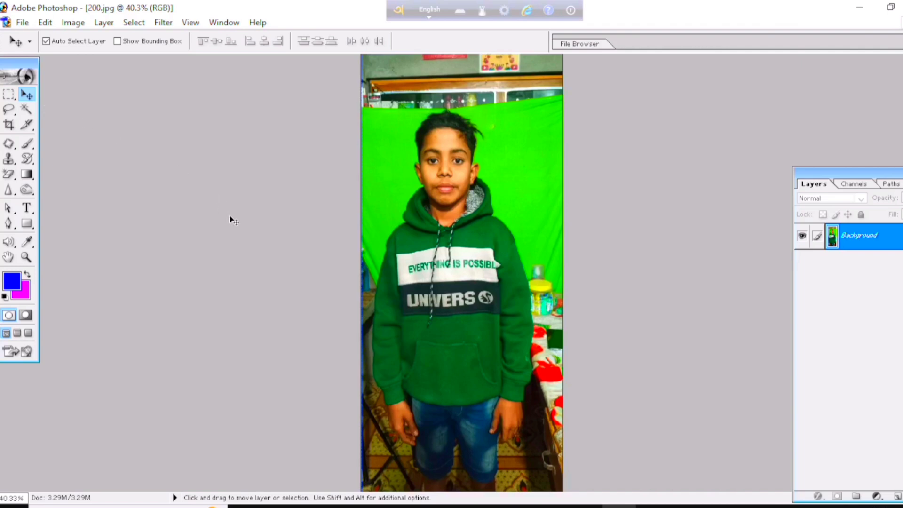
pyautogui.scroll(1, 234, 220)
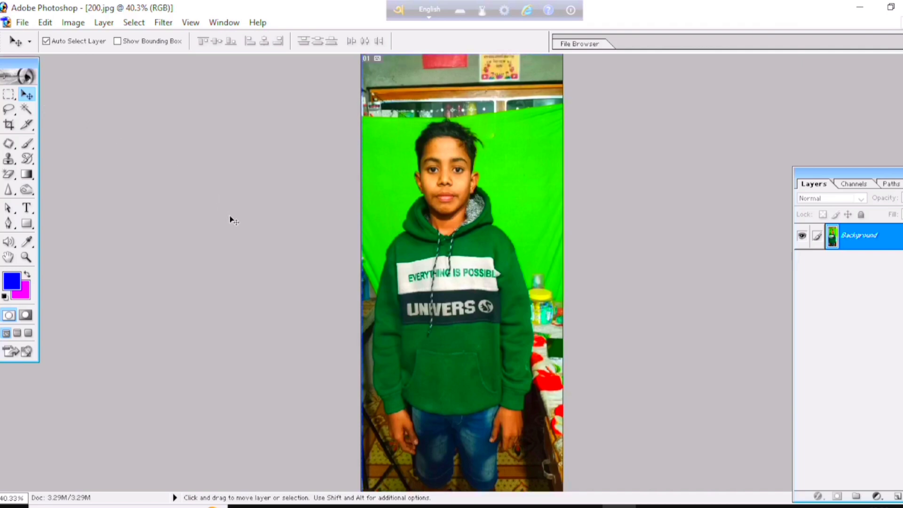